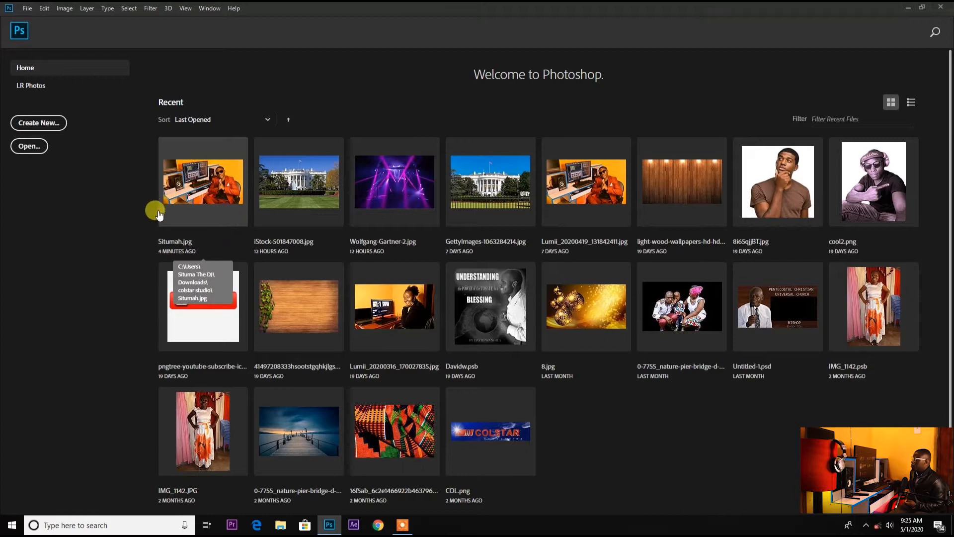
# Open the recent image Situmah.jpg
pyautogui.click(226, 178)
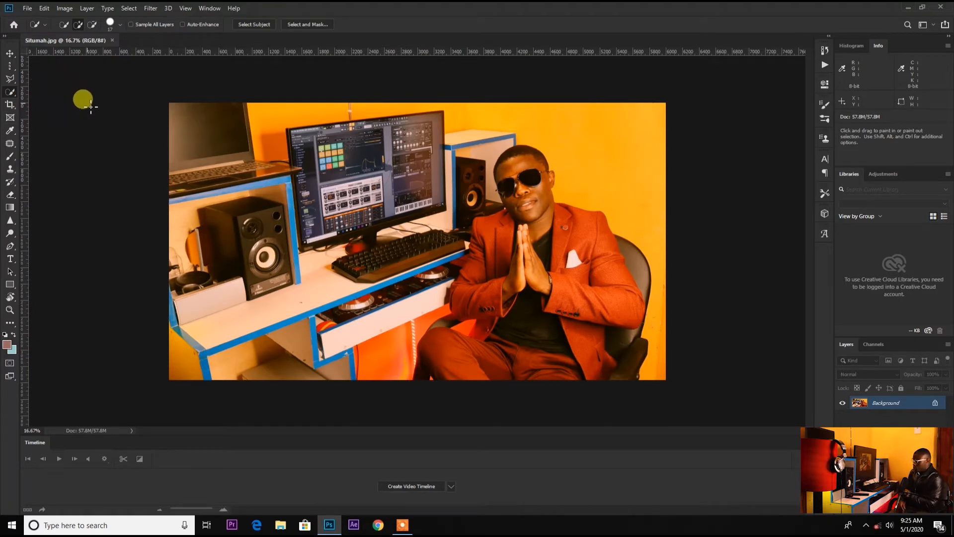
pyautogui.click(10, 53)
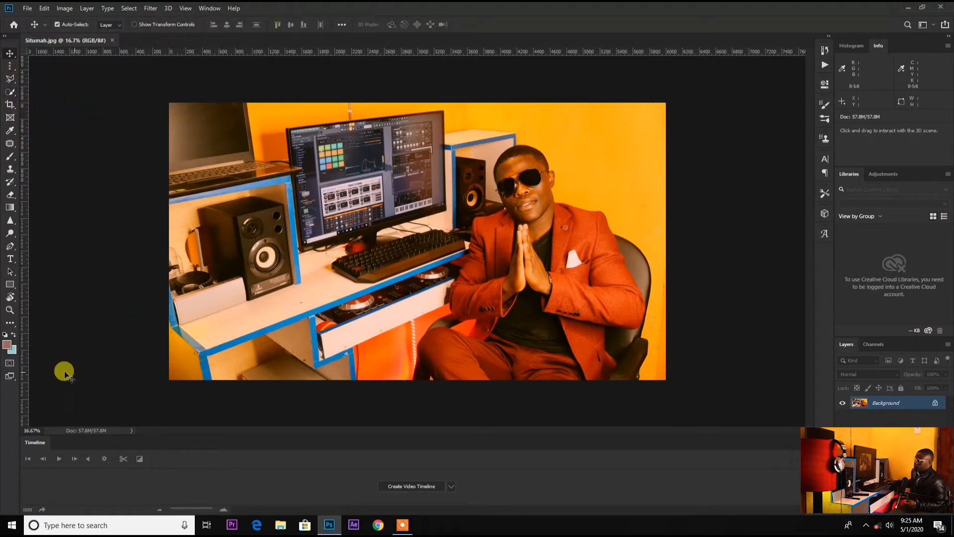
# Use the Zoom tool to zoom in on the photo and back out again
pyautogui.click(10, 310)
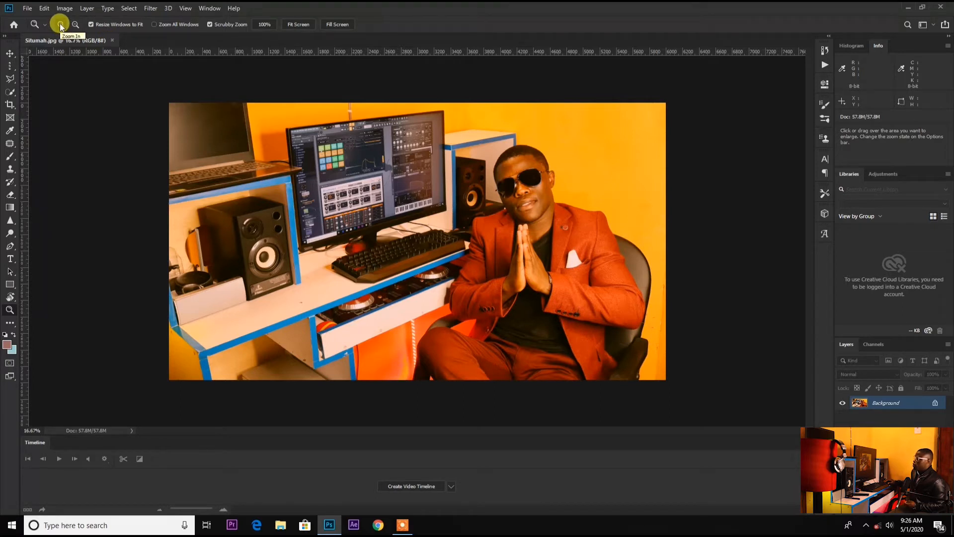
pyautogui.click(362, 226)
pyautogui.click(363, 228)
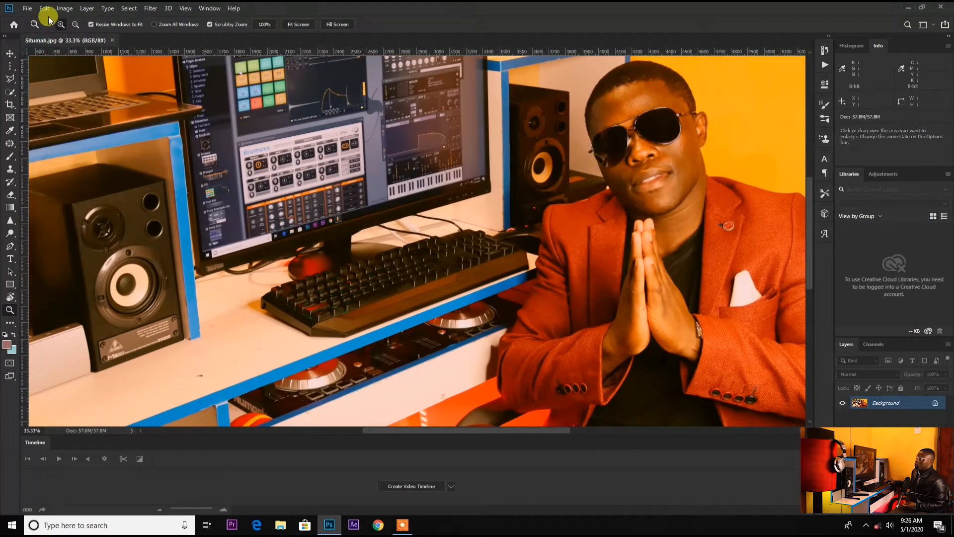
pyautogui.click(75, 24)
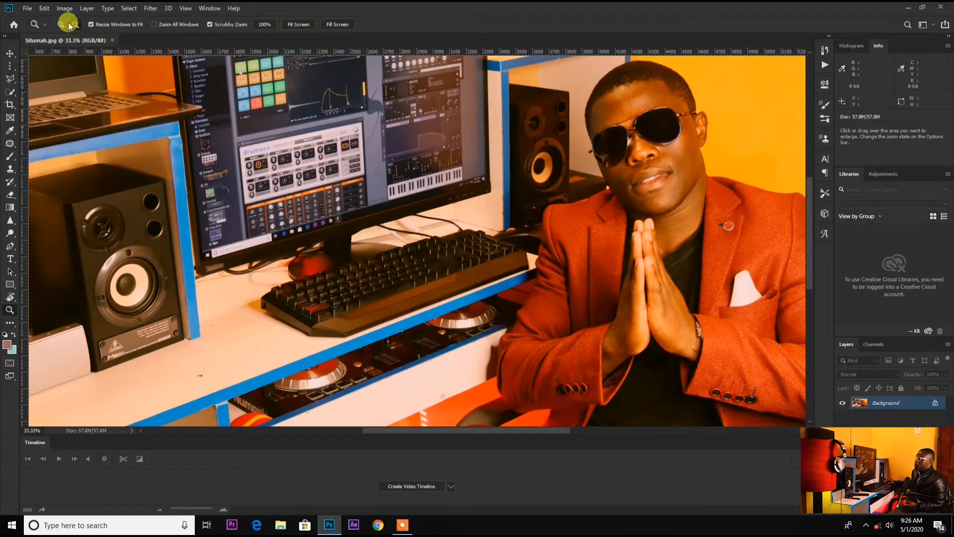
pyautogui.click(327, 169)
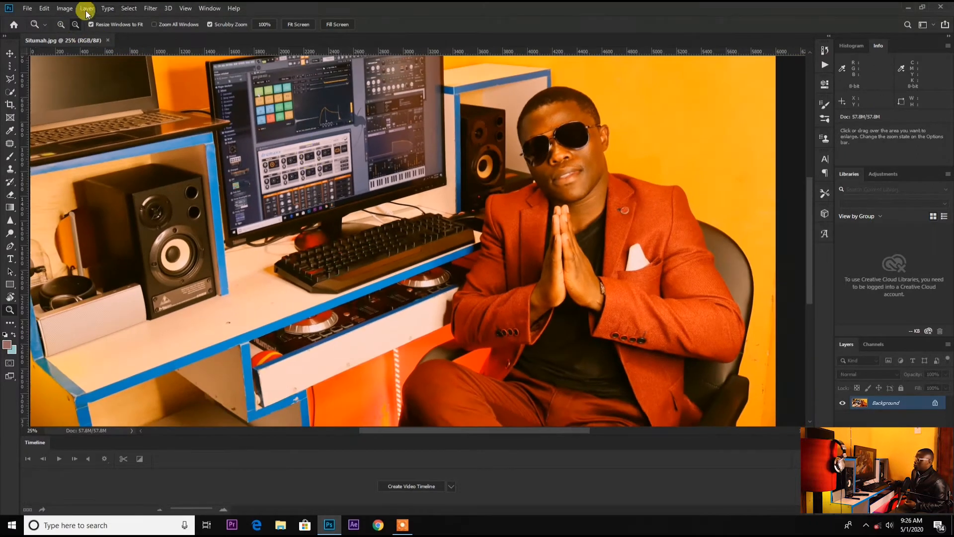
pyautogui.click(353, 219)
pyautogui.click(60, 23)
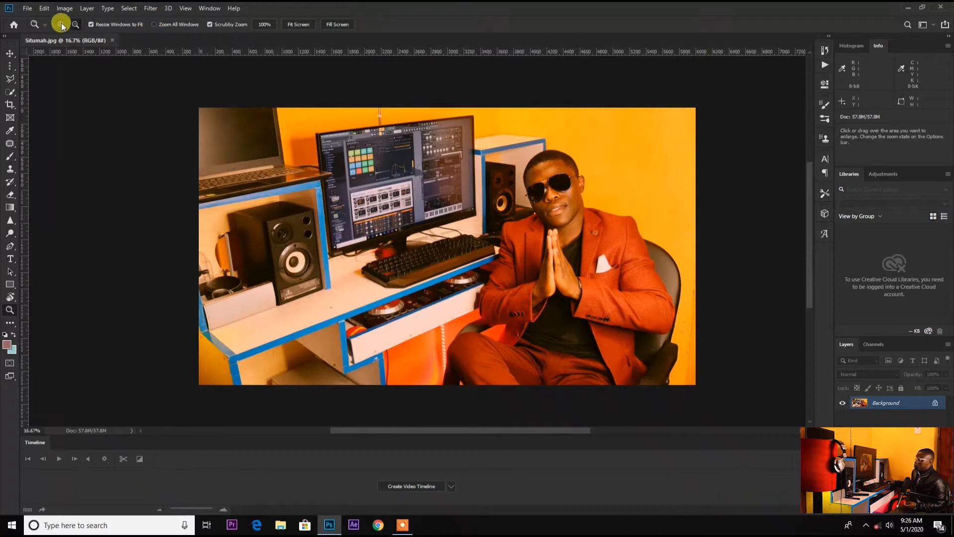
# Zoom in on the man and pan the view to centre him
pyautogui.click(406, 304)
pyautogui.click(381, 268)
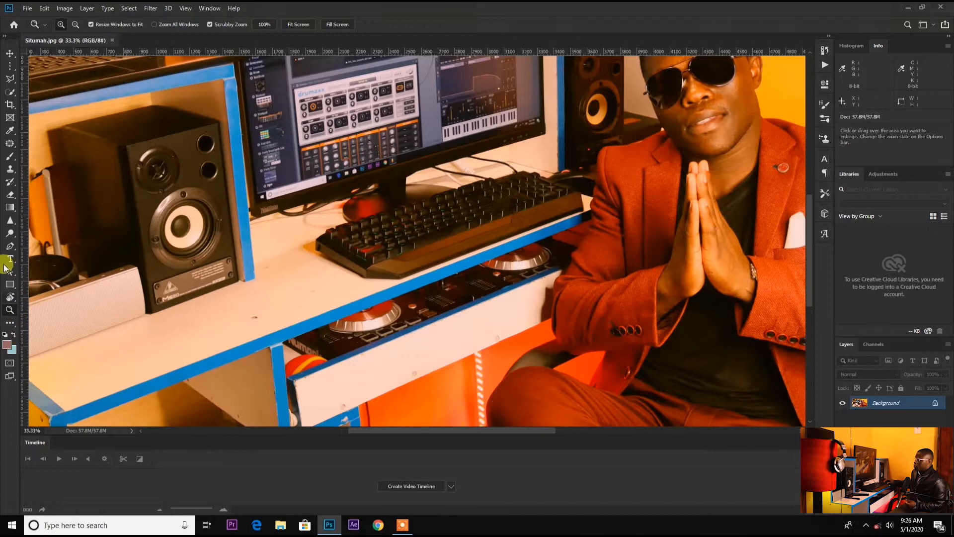
pyautogui.moveTo(806, 263); pyautogui.dragTo(805, 239)
pyautogui.moveTo(417, 435); pyautogui.dragTo(456, 428)
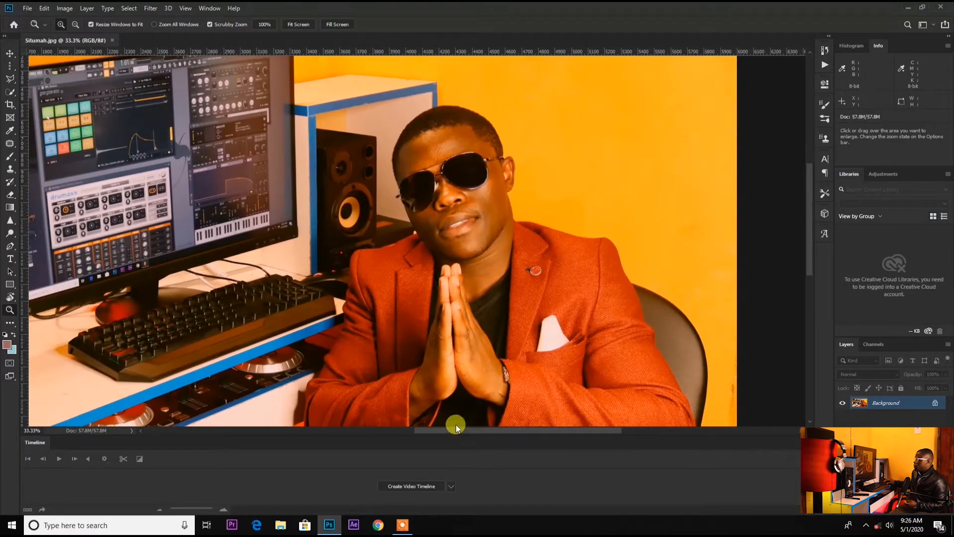
# Select the man with the Quick Selection tool using a 64 px brush
pyautogui.click(9, 92)
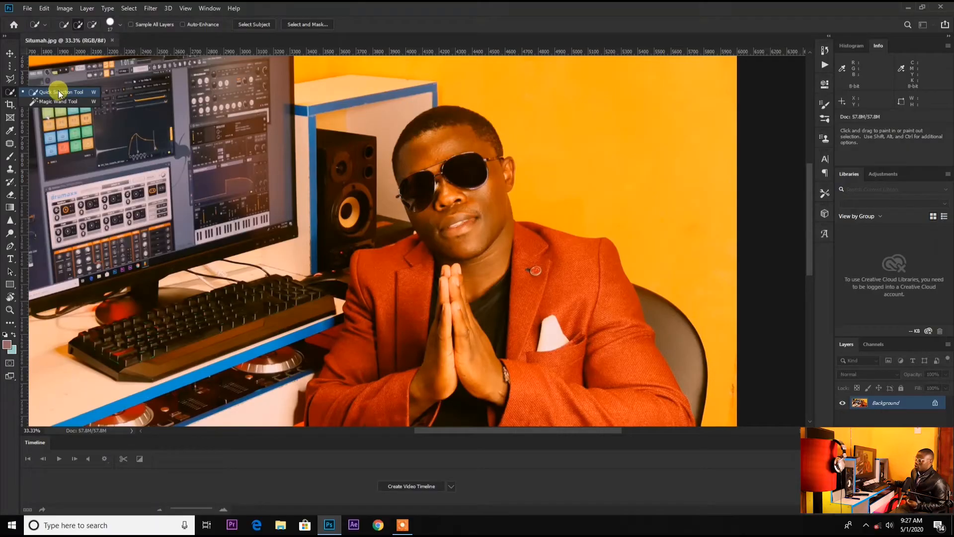
pyautogui.click(58, 91)
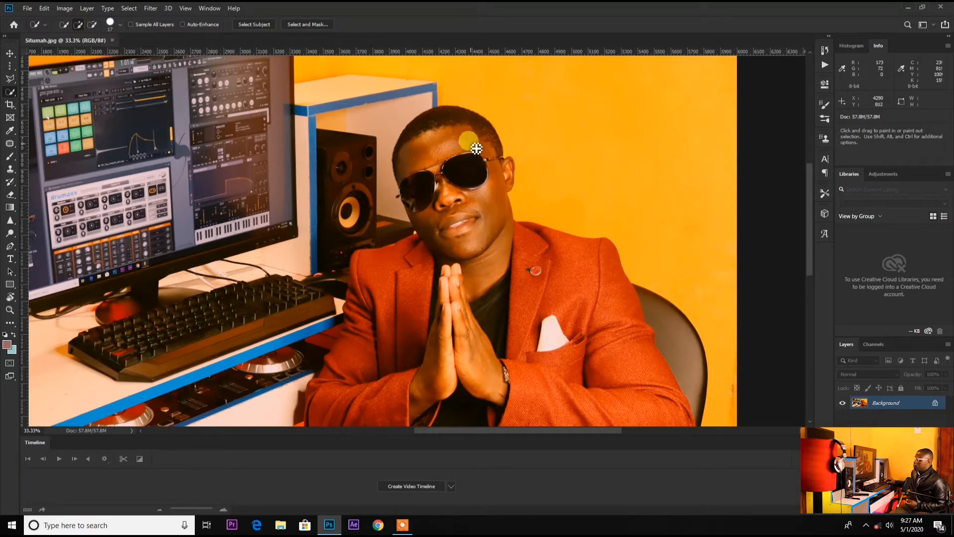
pyautogui.click(109, 23)
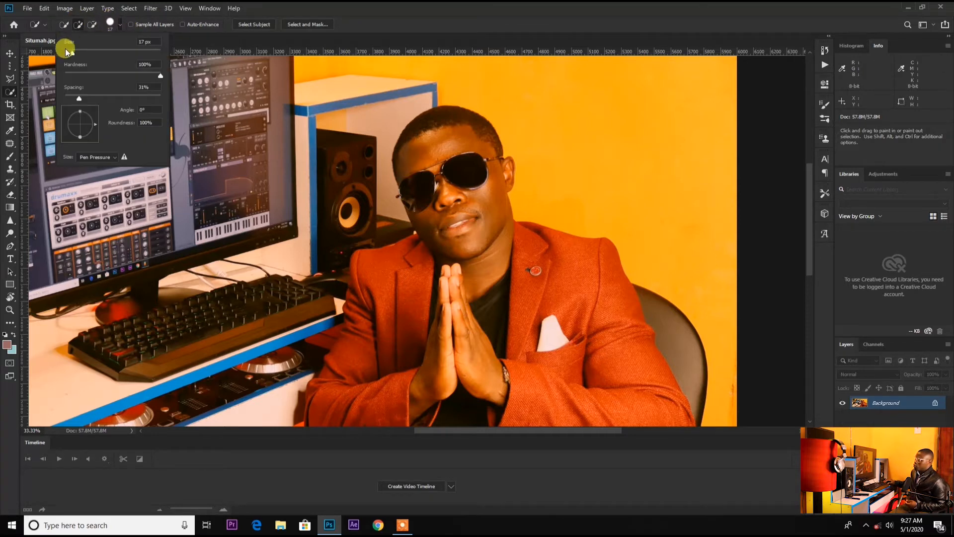
pyautogui.moveTo(71, 53); pyautogui.dragTo(94, 52)
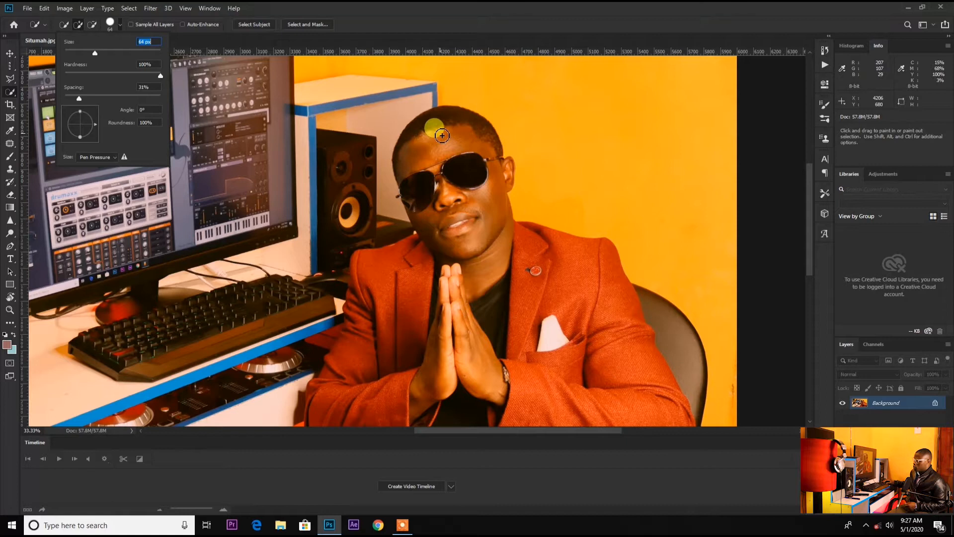
pyautogui.moveTo(446, 133)
pyautogui.mouseDown()
pyautogui.moveTo(487, 277)
pyautogui.moveTo(480, 301)
pyautogui.moveTo(414, 314)
pyautogui.moveTo(366, 391)
pyautogui.moveTo(386, 402)
pyautogui.moveTo(380, 420)
pyautogui.moveTo(514, 421)
pyautogui.moveTo(544, 432)
pyautogui.moveTo(622, 364)
pyautogui.moveTo(527, 317)
pyautogui.mouseUp()
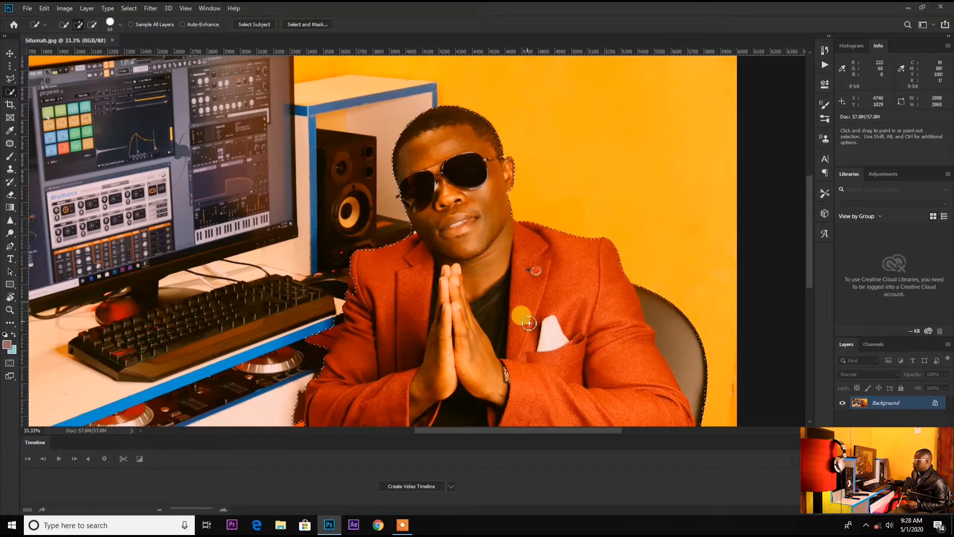
# Inspect the selection edges along the man's body from head to legs
pyautogui.scroll(-2, 522, 278)
pyautogui.scroll(-2, 517, 233)
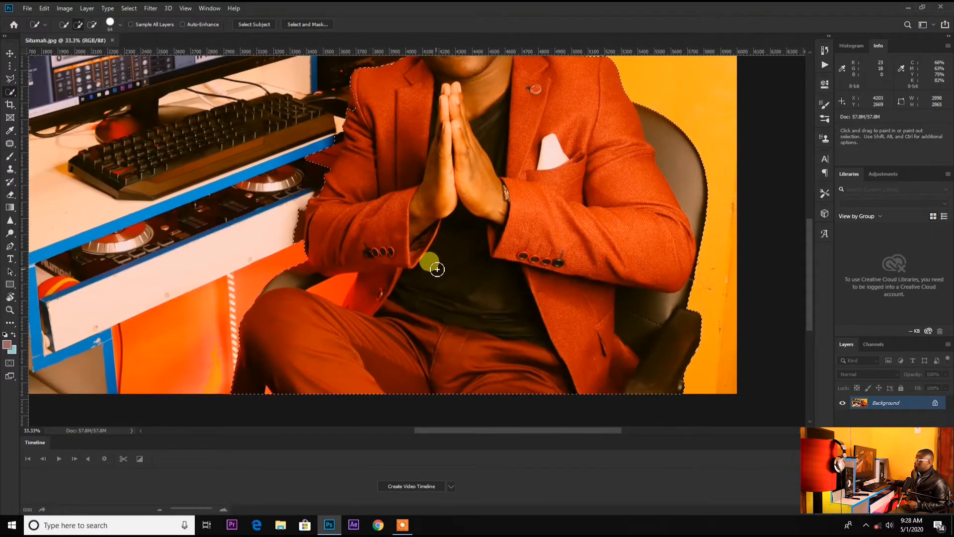
pyautogui.scroll(1, 437, 264)
pyautogui.scroll(1, 450, 260)
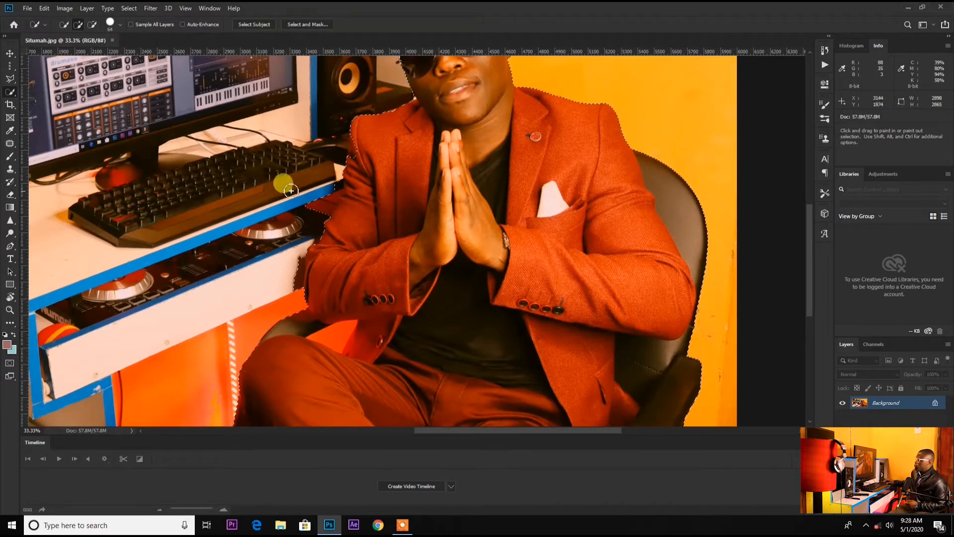
pyautogui.scroll(3, 509, 320)
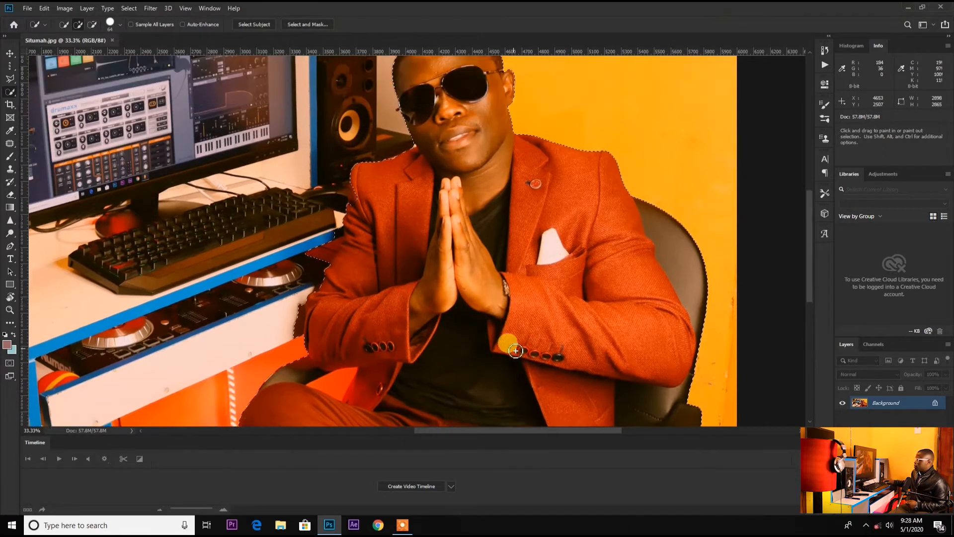
pyautogui.scroll(2, 502, 238)
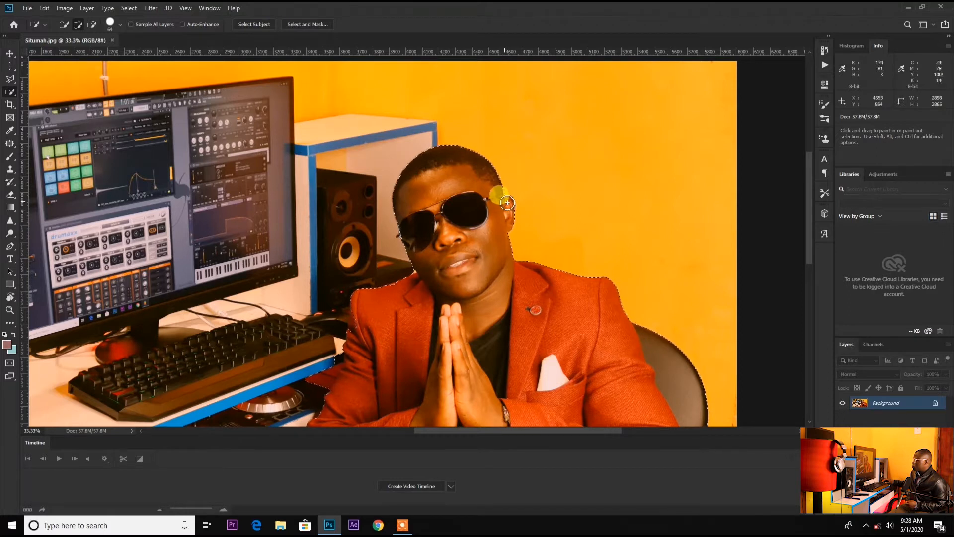
pyautogui.scroll(1, 474, 239)
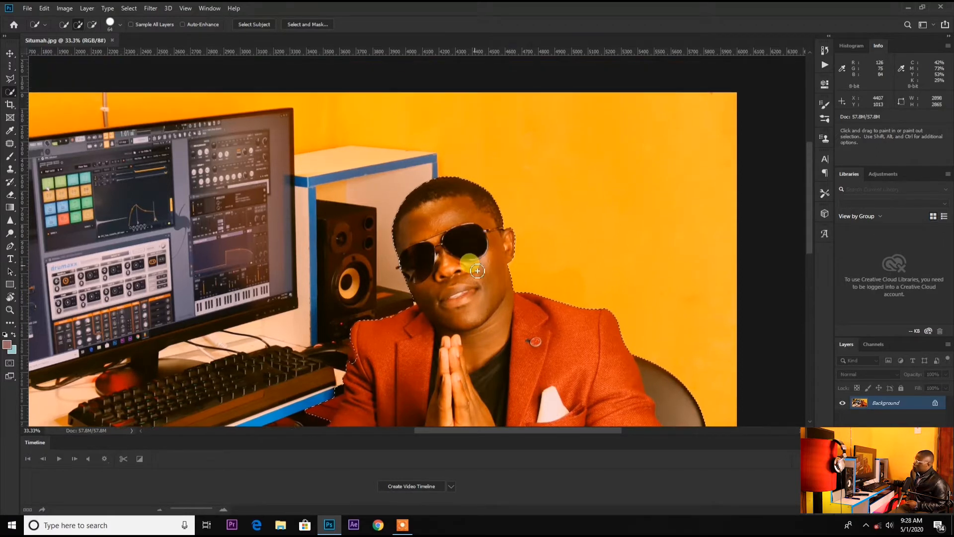
pyautogui.scroll(-3, 462, 256)
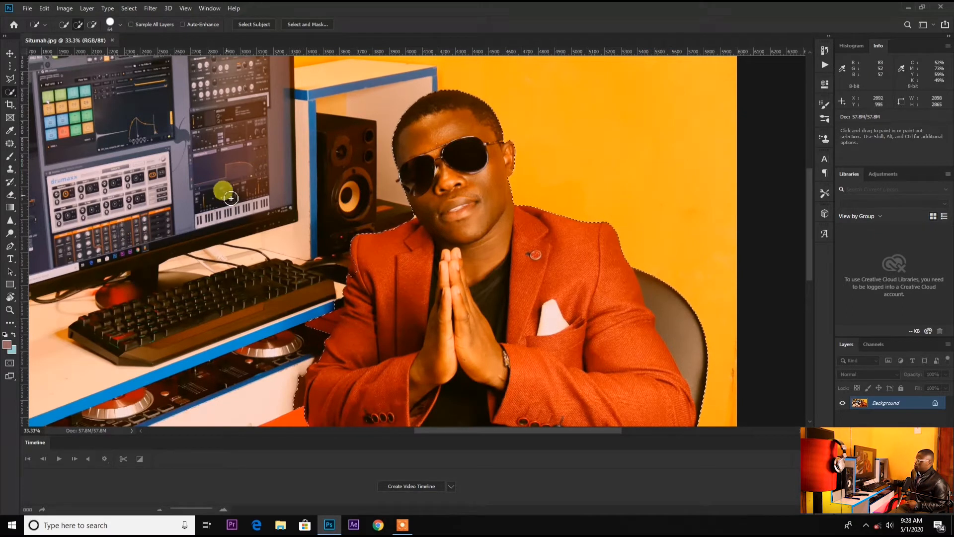
pyautogui.click(92, 24)
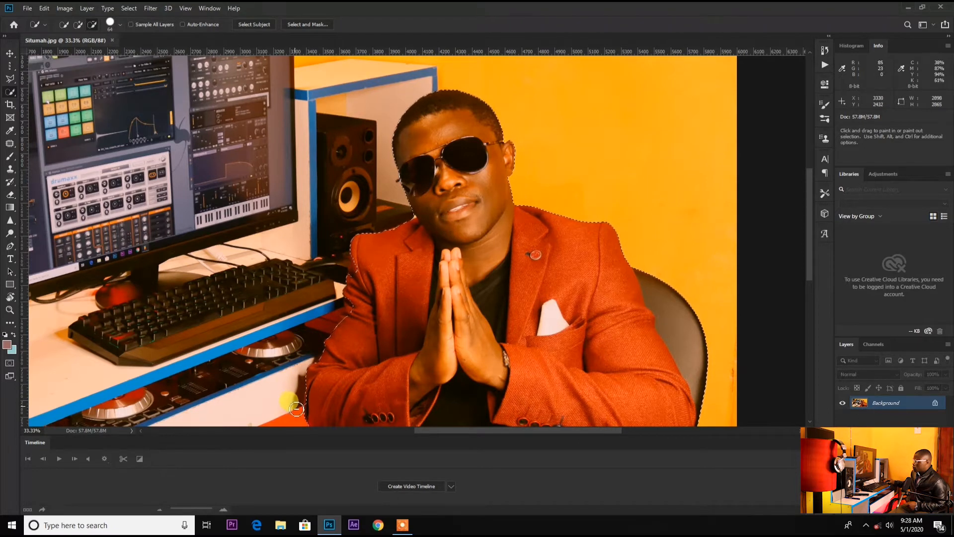
pyautogui.scroll(-3, 357, 377)
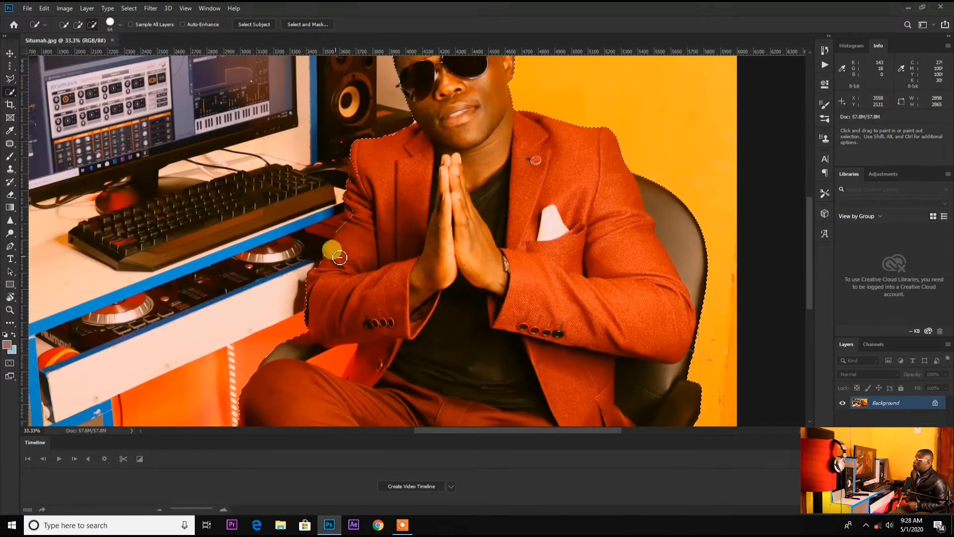
pyautogui.click(78, 25)
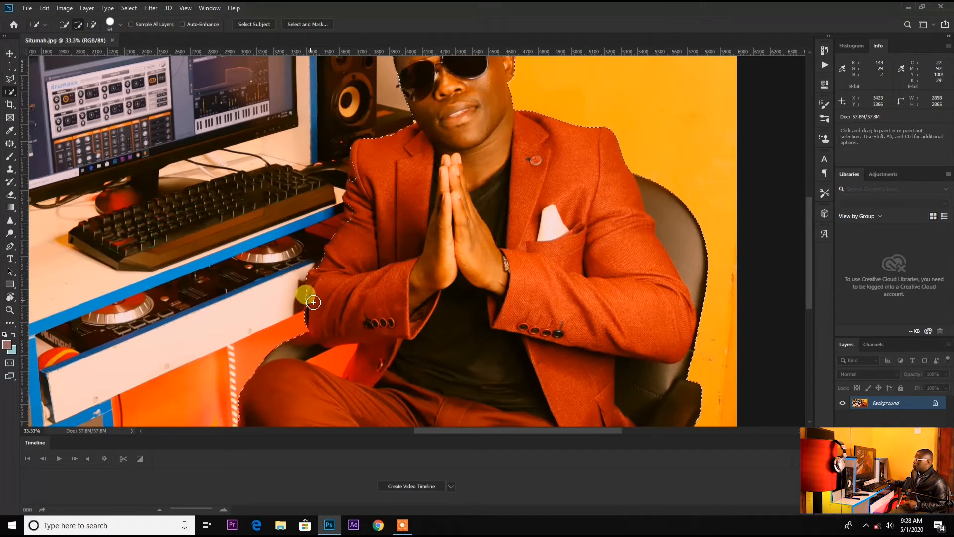
pyautogui.scroll(3, 340, 262)
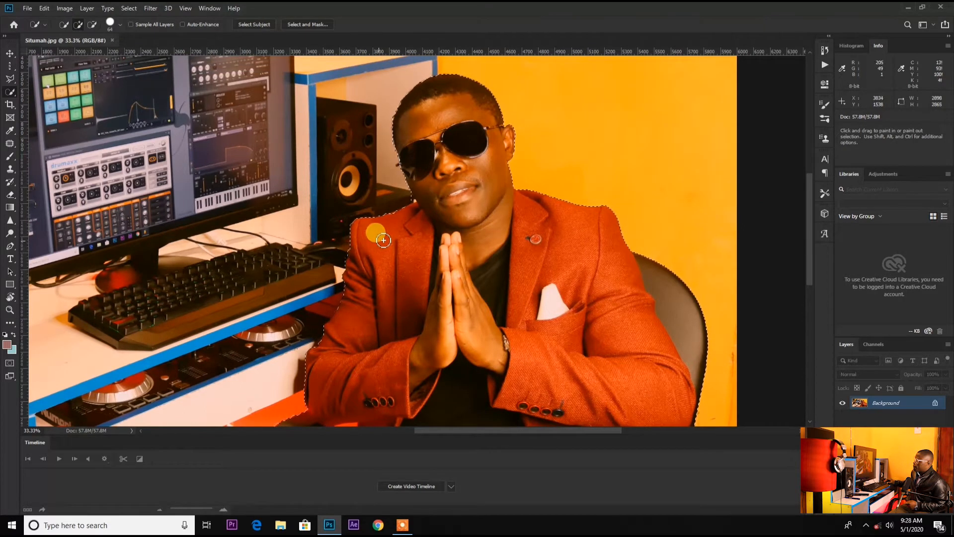
pyautogui.scroll(-3, 438, 250)
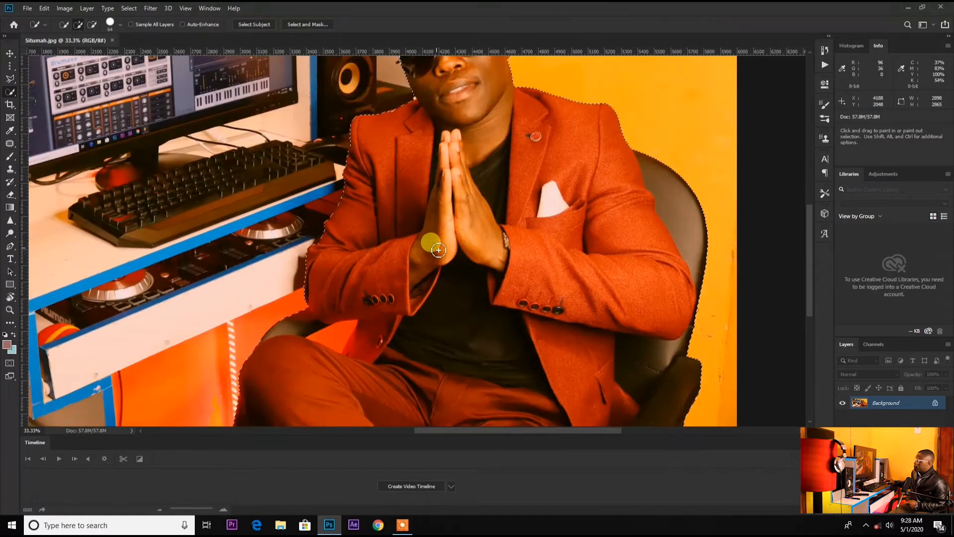
pyautogui.scroll(3, 427, 244)
pyautogui.scroll(2, 427, 244)
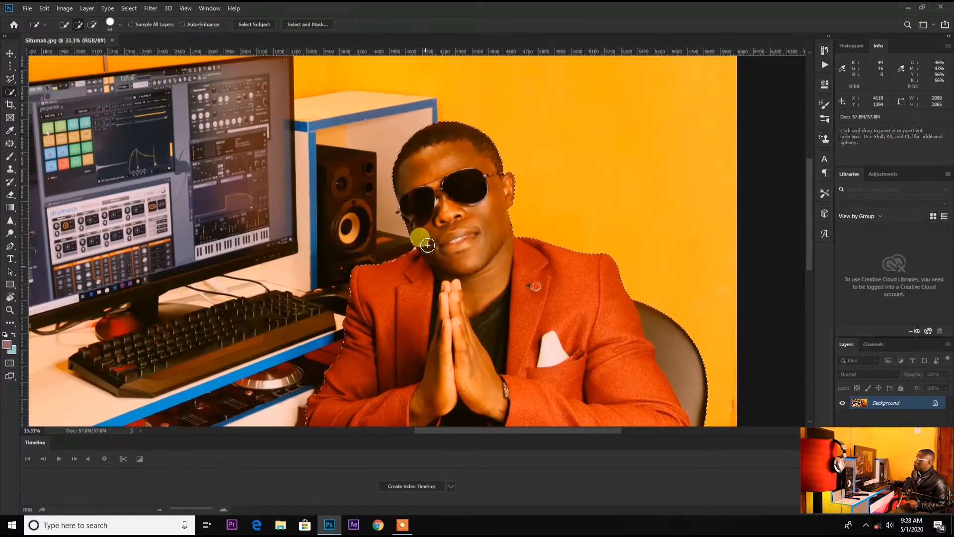
pyautogui.scroll(-5, 444, 259)
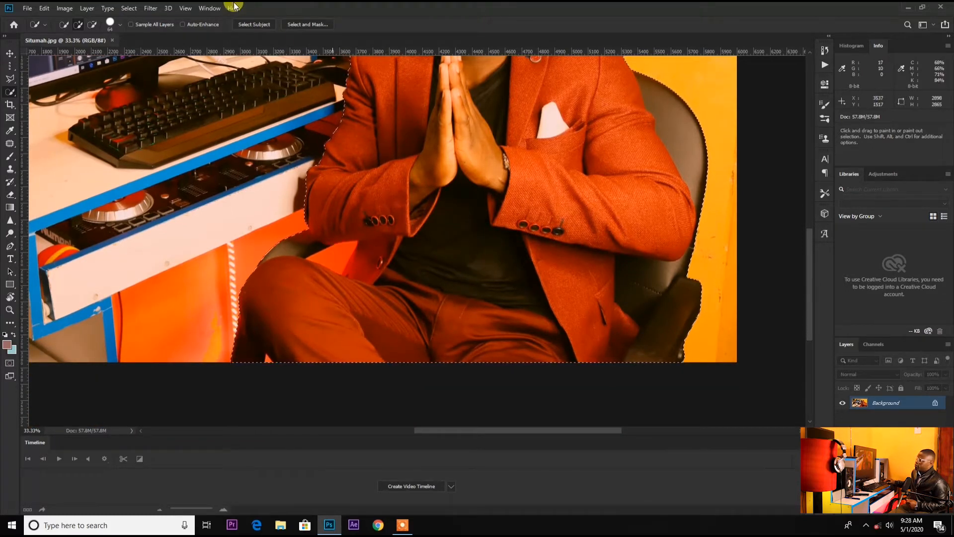
# Subtract the area at the bottom edge from the selection with a 27 px brush
pyautogui.click(92, 23)
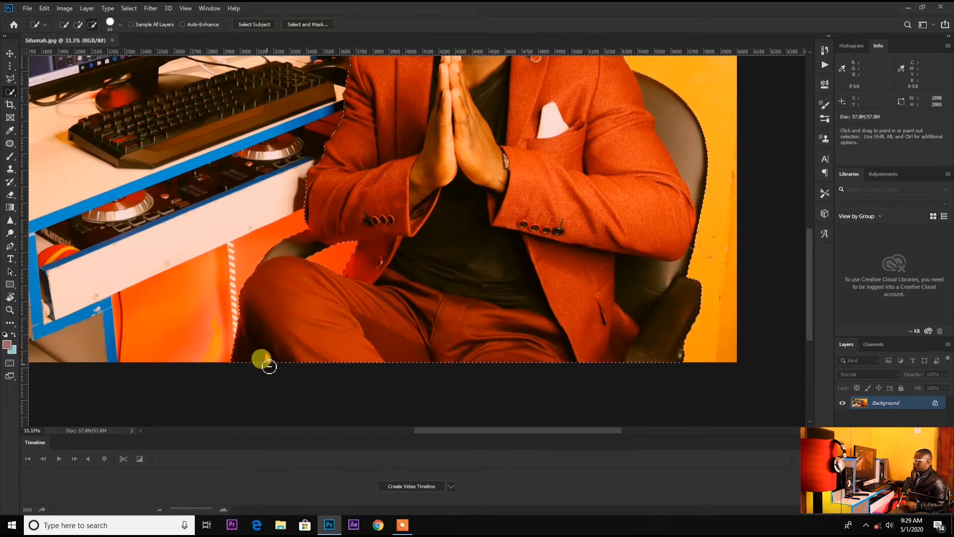
pyautogui.click(110, 23)
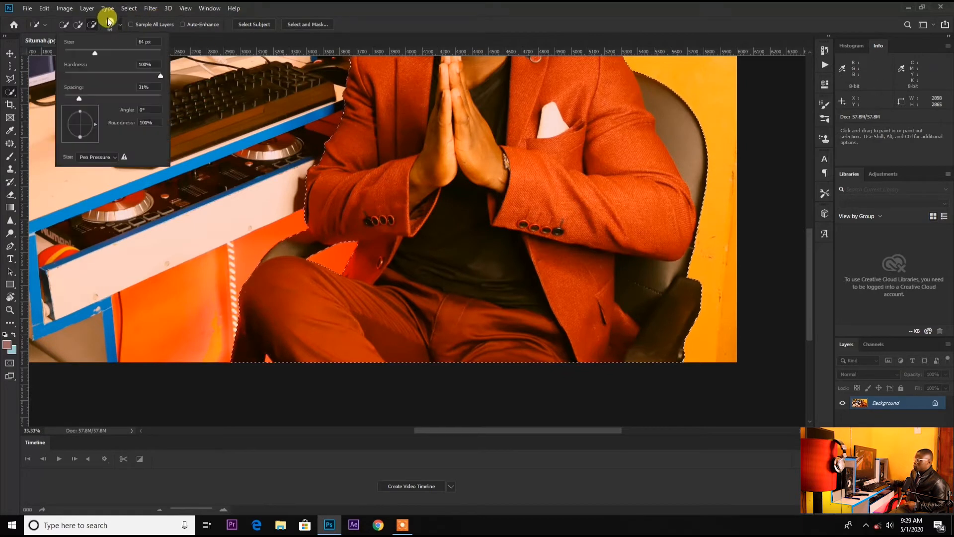
pyautogui.moveTo(76, 52); pyautogui.dragTo(77, 53)
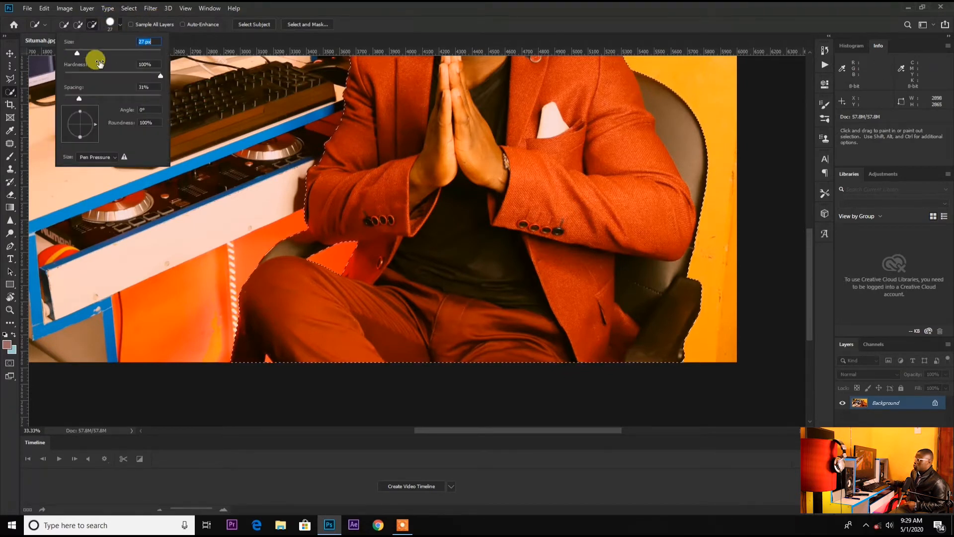
pyautogui.click(267, 360)
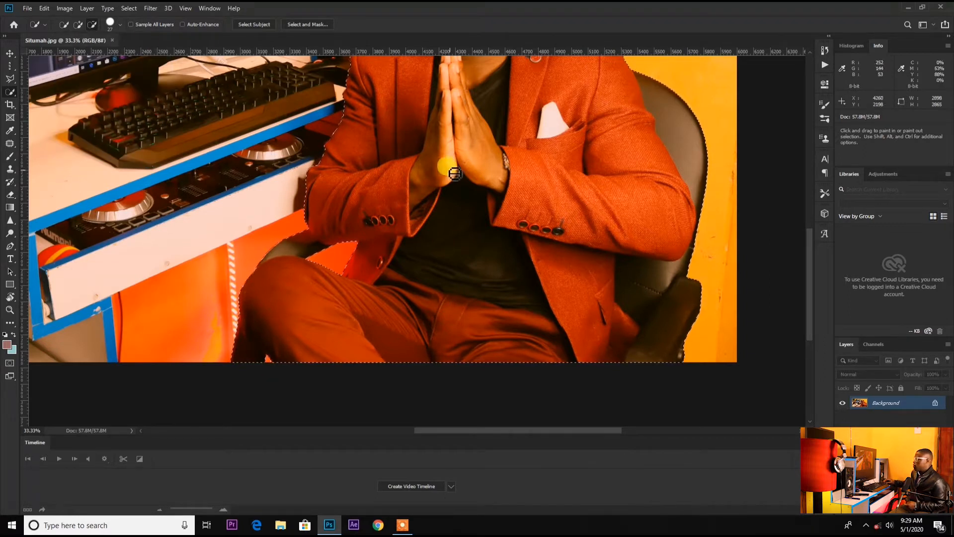
# Review the selection edges around the man's jacket and head
pyautogui.scroll(1, 407, 175)
pyautogui.scroll(6, 408, 175)
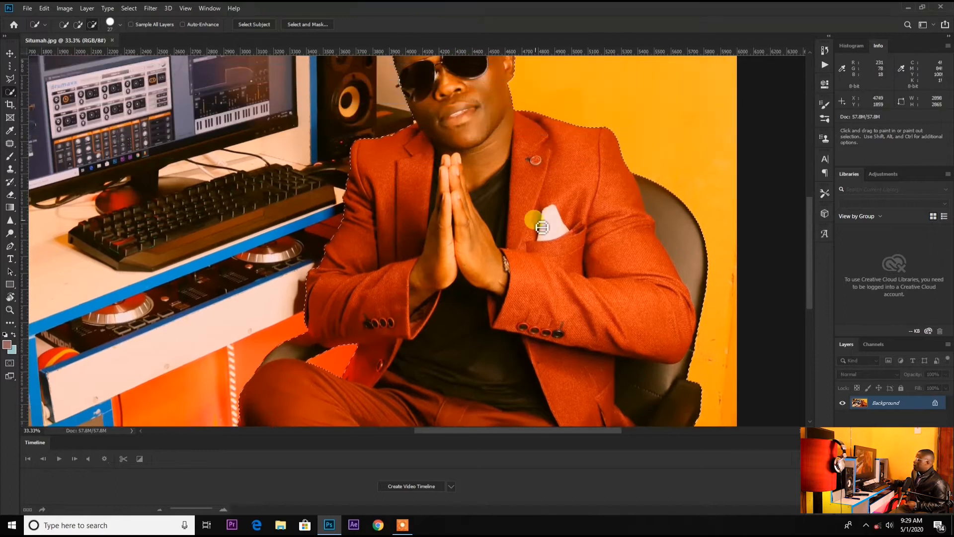
pyautogui.scroll(2, 499, 235)
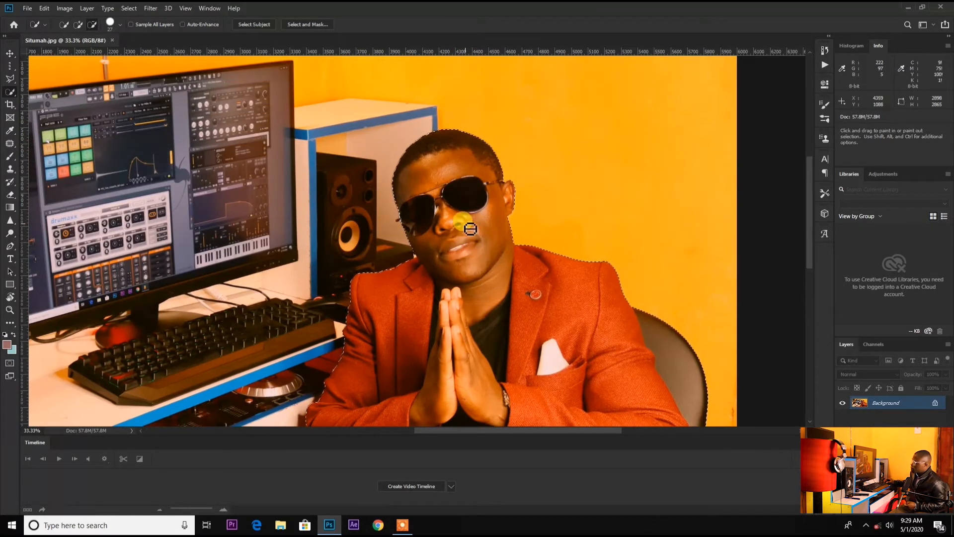
pyautogui.scroll(1, 470, 268)
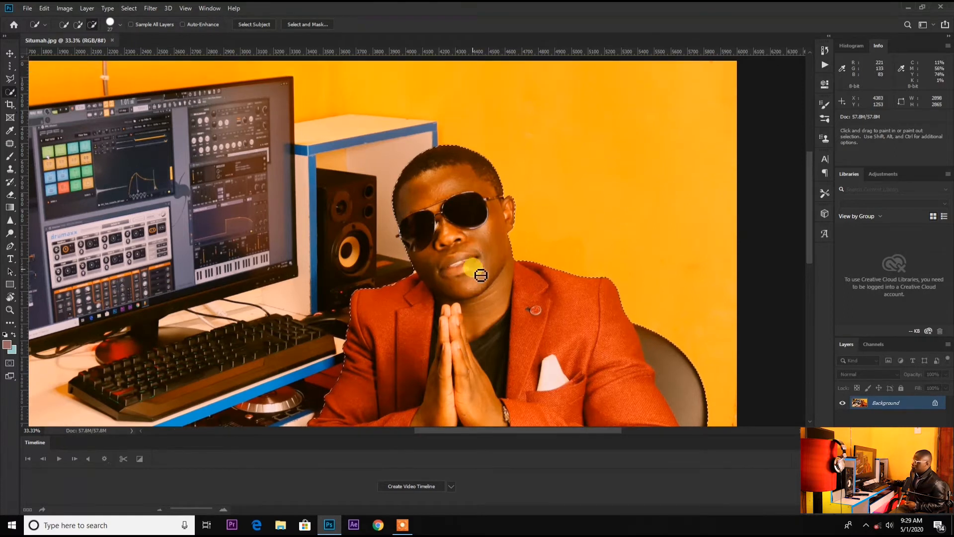
pyautogui.scroll(1, 487, 277)
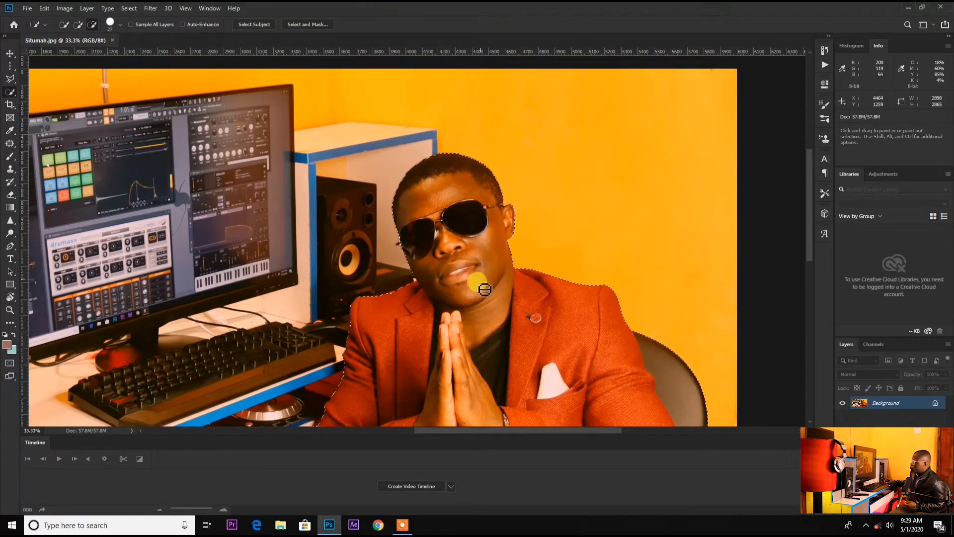
# Zoom in on the man's head and subtract the background patch beside the left edge of his sunglasses from the selection
pyautogui.scroll(1, 485, 305)
pyautogui.scroll(1, 487, 309)
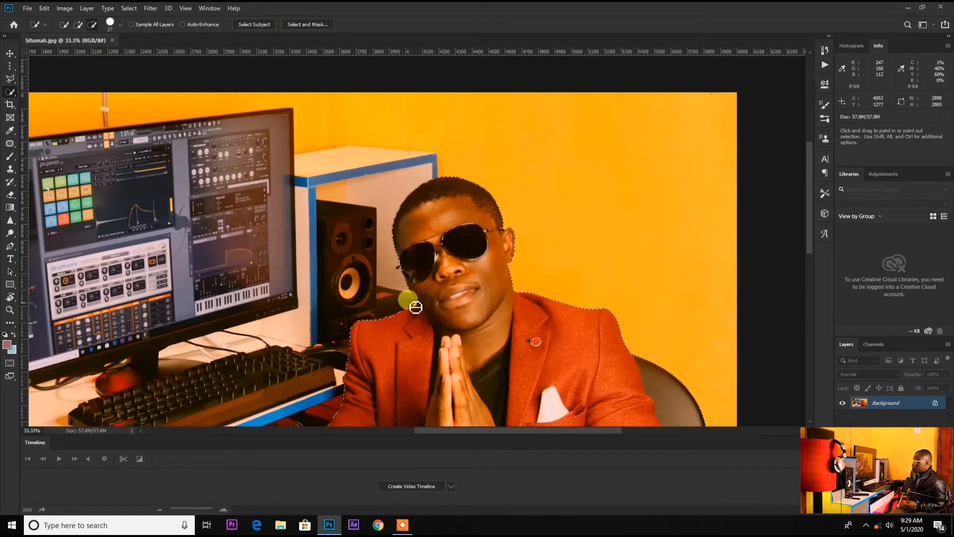
pyautogui.click(10, 311)
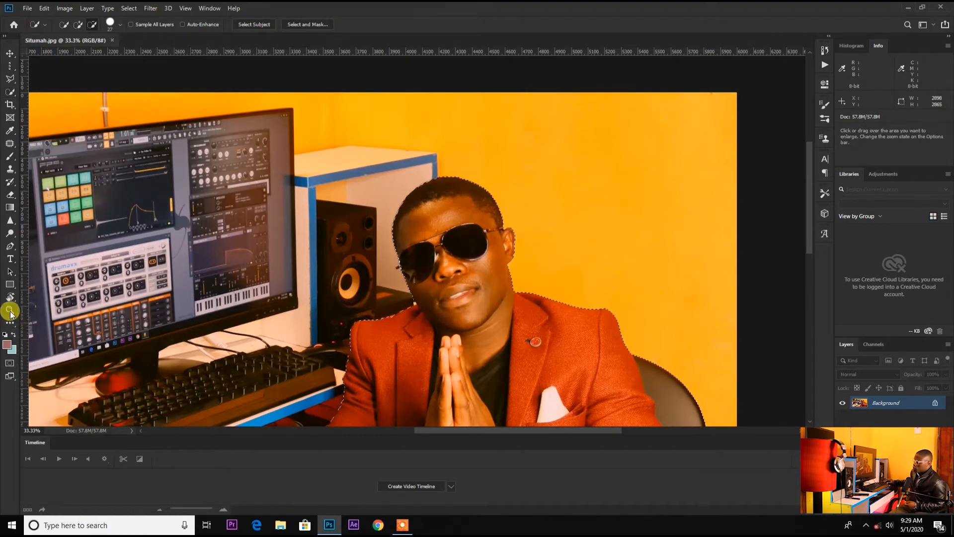
pyautogui.click(393, 206)
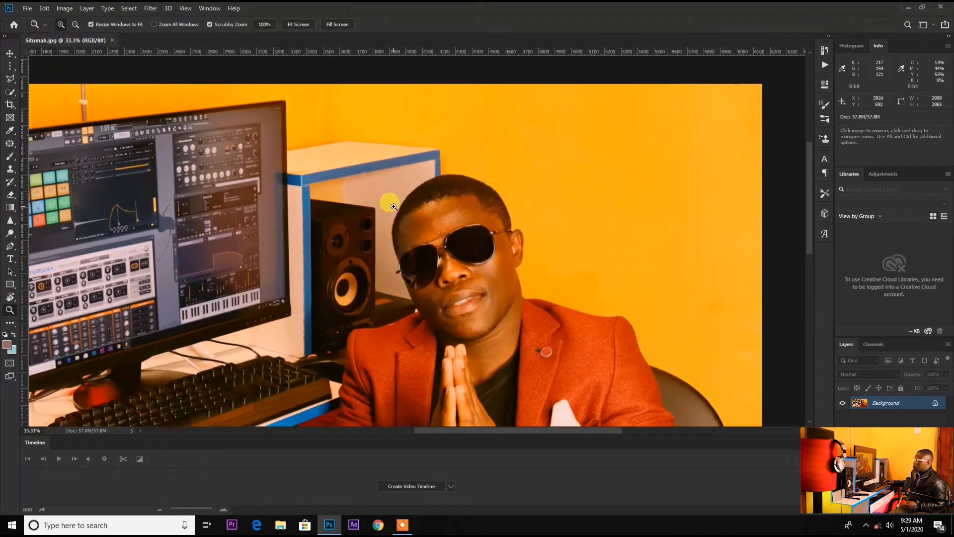
pyautogui.click(599, 348)
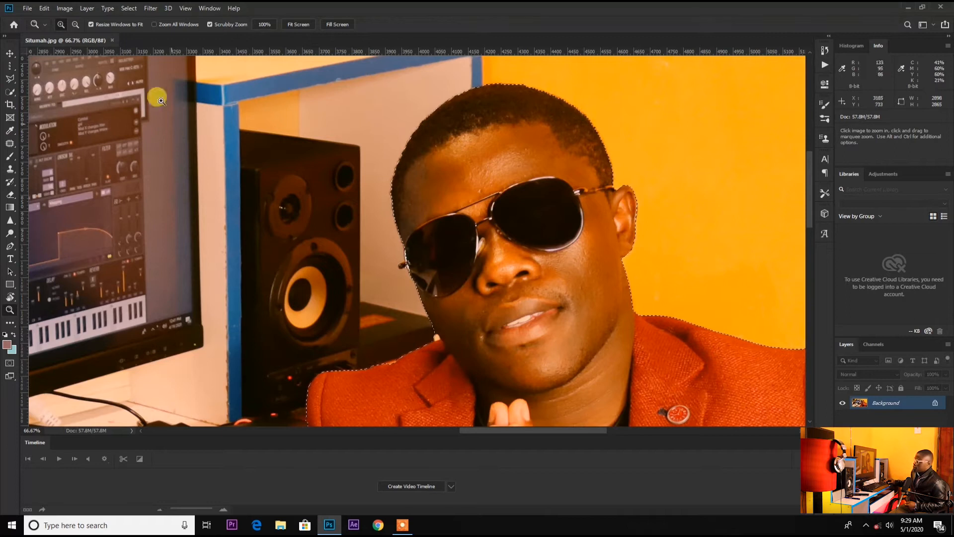
pyautogui.click(10, 91)
pyautogui.click(92, 25)
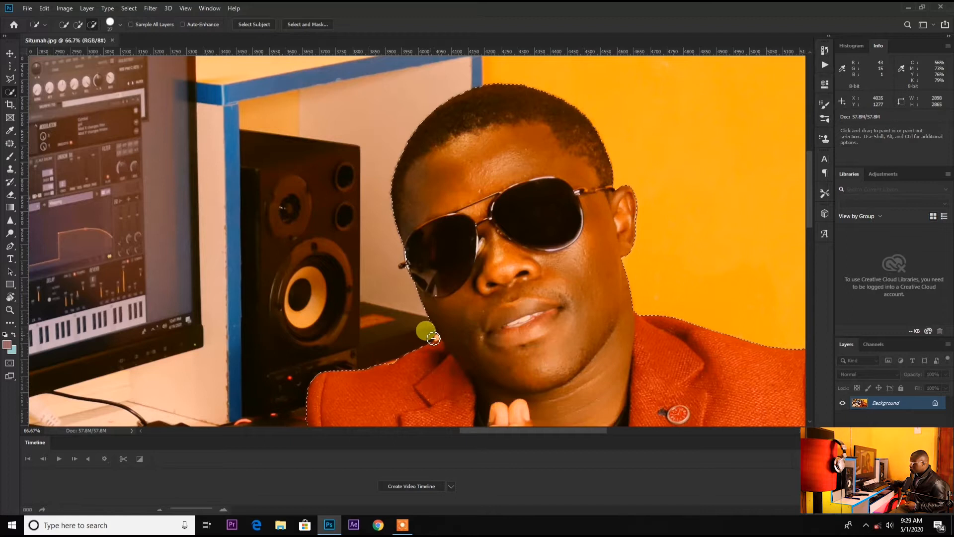
pyautogui.moveTo(436, 281)
pyautogui.mouseDown()
pyautogui.moveTo(459, 265)
pyautogui.moveTo(416, 250)
pyautogui.mouseUp()
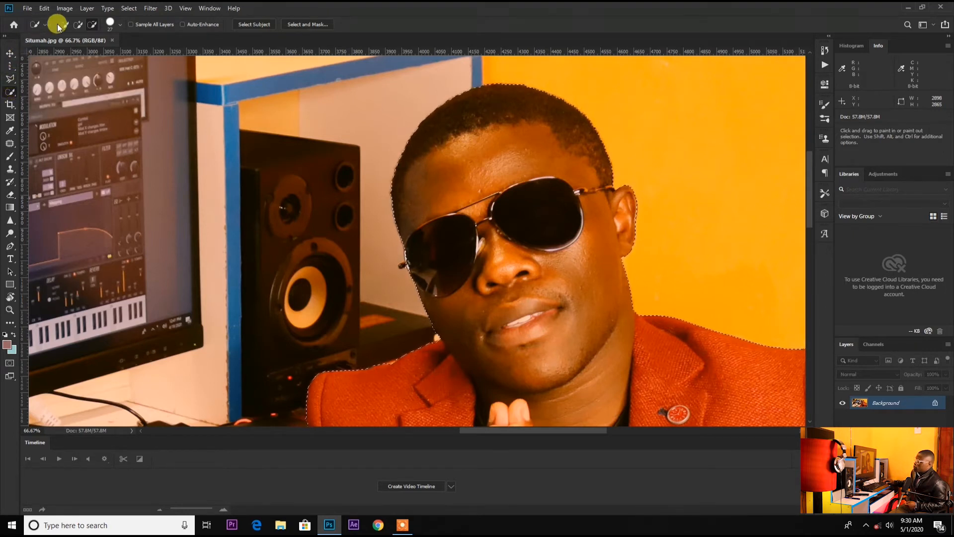
# Add the left edge of the sunglasses back into the selection with the Quick Selection tool
pyautogui.click(78, 24)
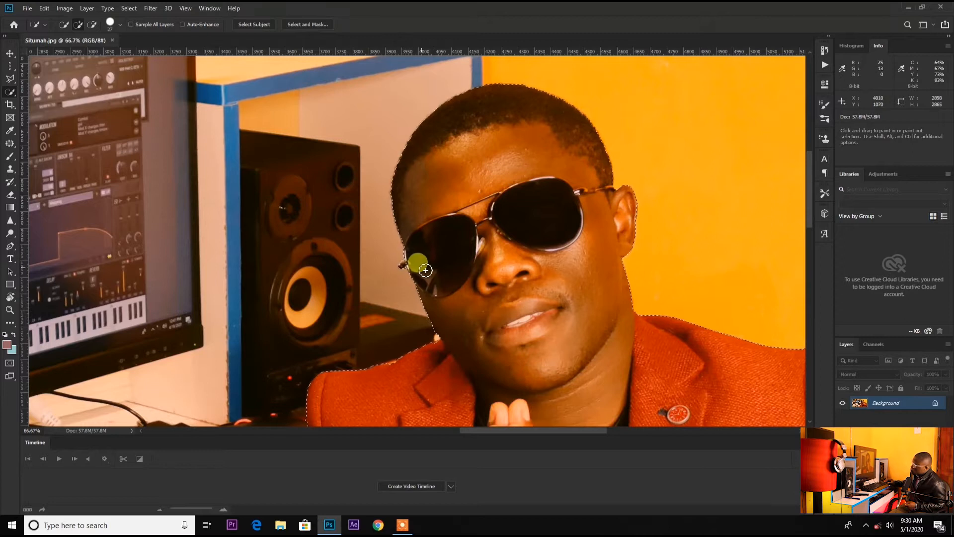
pyautogui.moveTo(427, 268); pyautogui.dragTo(415, 271)
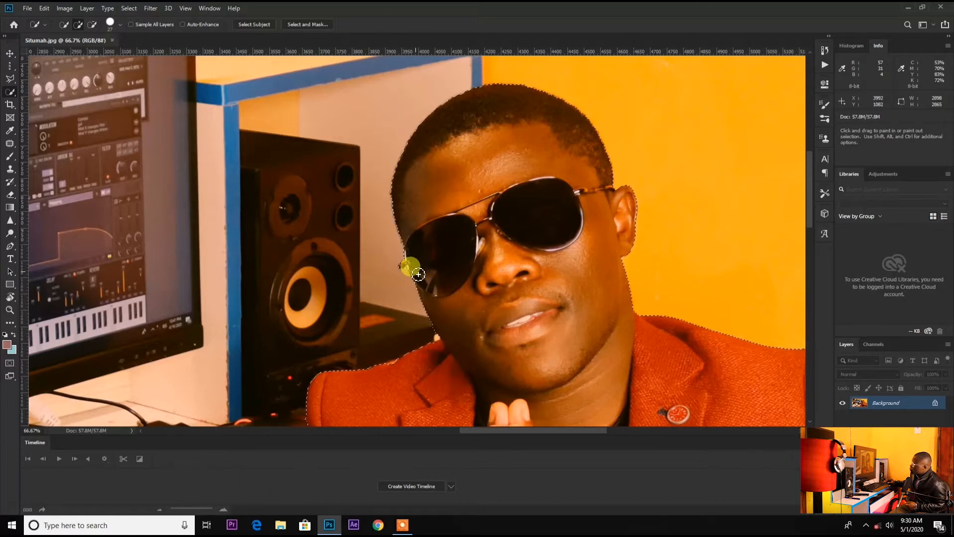
# Review the whole selection outline around the man at a smaller zoom
pyautogui.scroll(2, 527, 207)
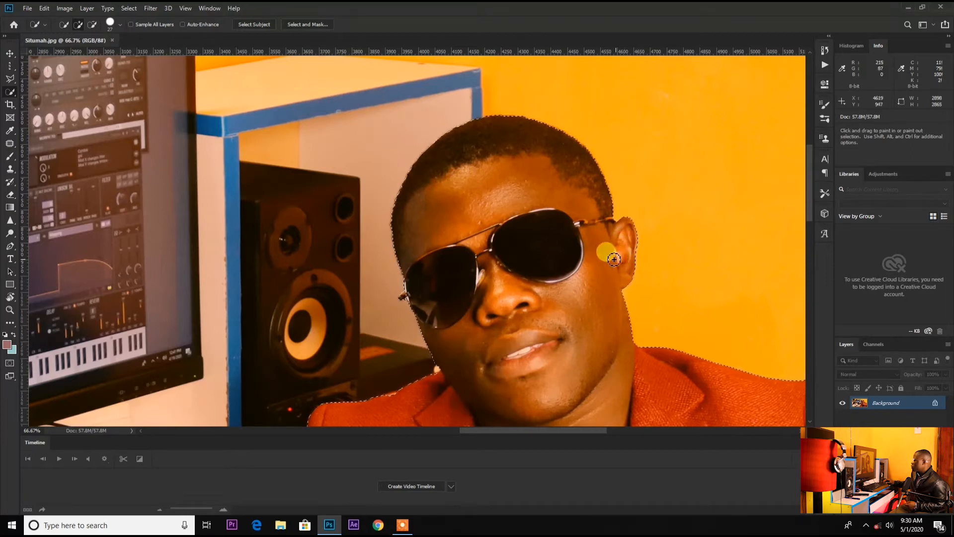
pyautogui.scroll(-6, 596, 253)
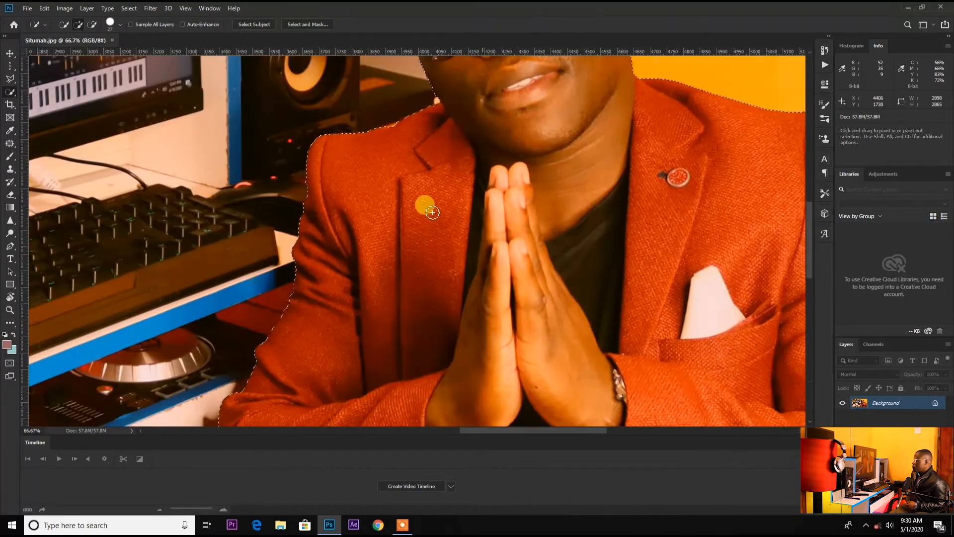
pyautogui.click(9, 310)
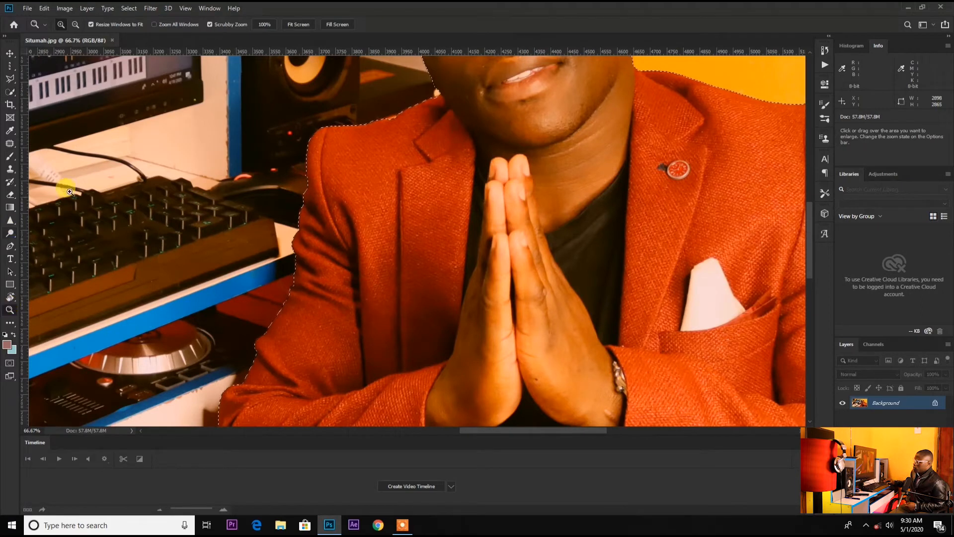
pyautogui.keyDown('alt'); pyautogui.click(223, 152); pyautogui.keyUp('alt')
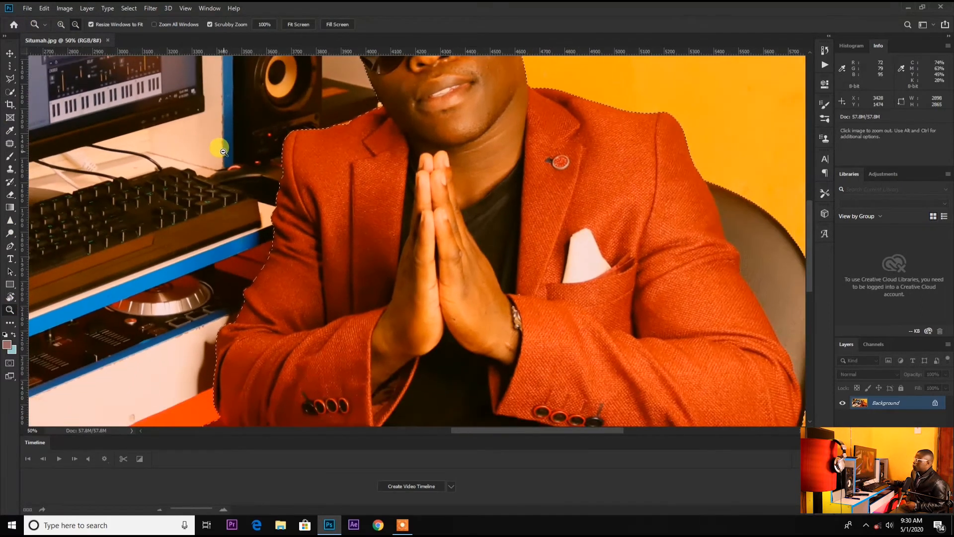
pyautogui.keyDown('alt'); pyautogui.click(223, 152); pyautogui.keyUp('alt')
pyautogui.keyDown('alt'); pyautogui.click(179, 130); pyautogui.keyUp('alt')
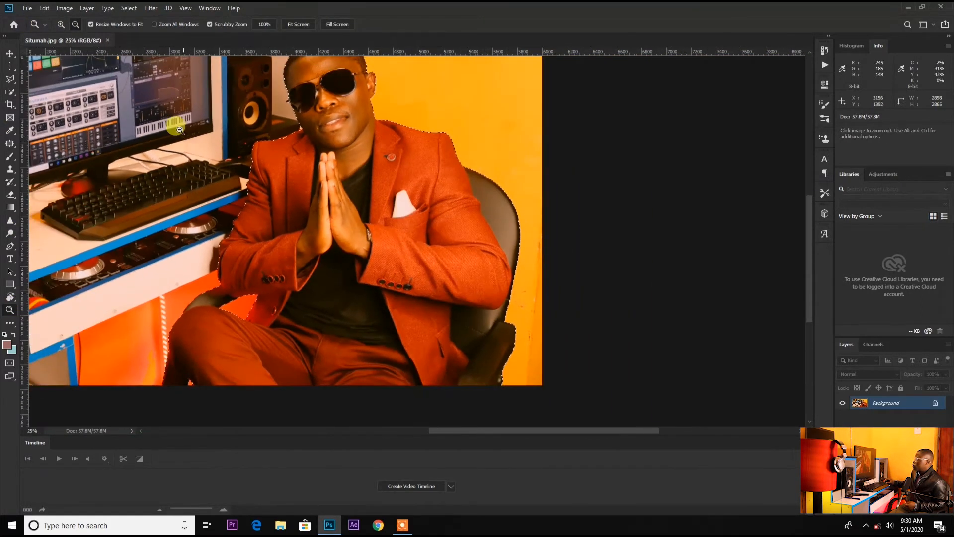
pyautogui.moveTo(810, 278); pyautogui.dragTo(813, 249)
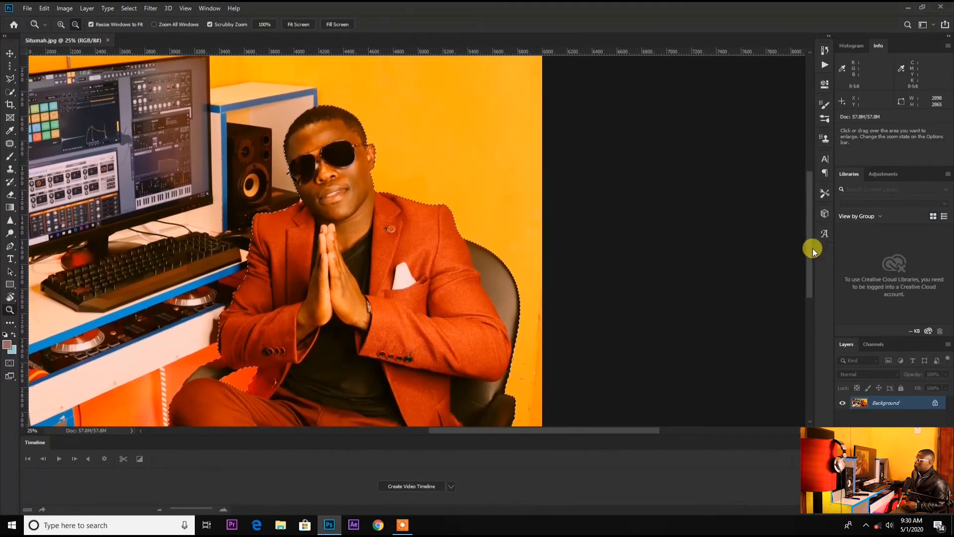
pyautogui.scroll(-2, 444, 214)
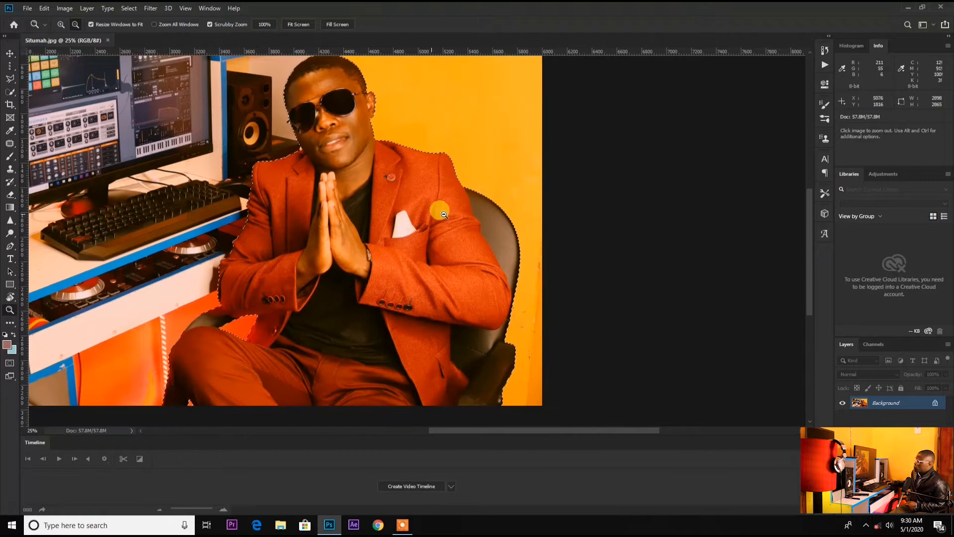
pyautogui.scroll(-1, 444, 214)
pyautogui.scroll(1, 443, 215)
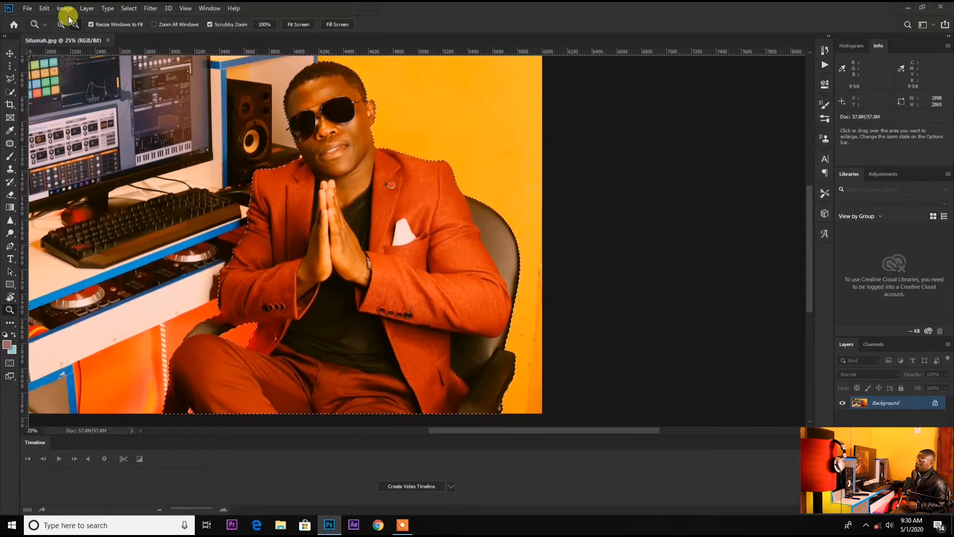
# Refine the selection in Select and Mask with Smooth 30 and Feather 2.3 px, then apply it as a layer mask
pyautogui.click(10, 91)
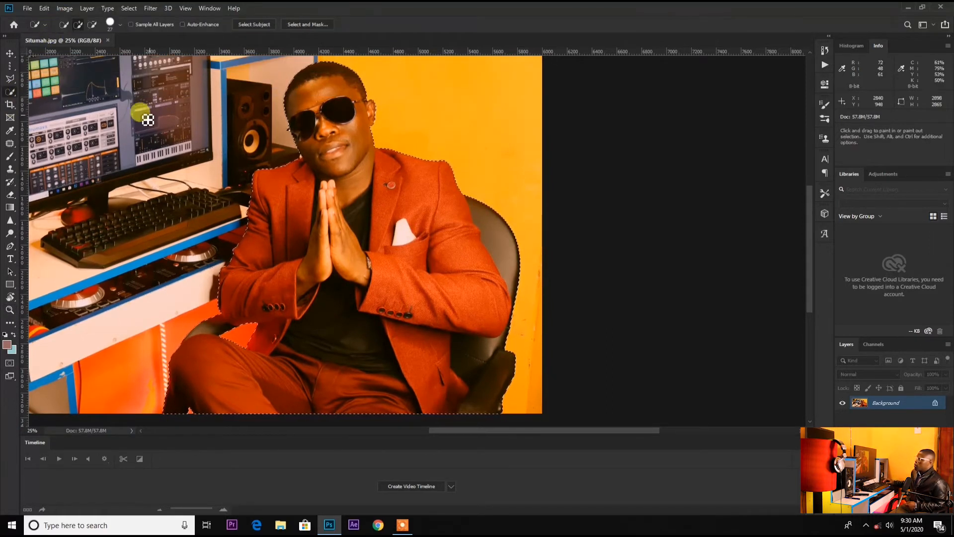
pyautogui.click(308, 25)
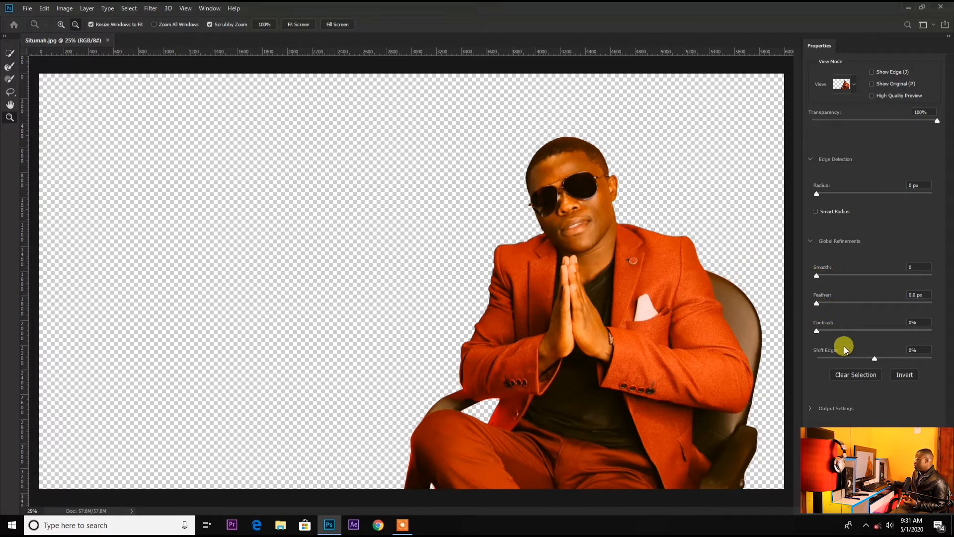
pyautogui.moveTo(819, 277); pyautogui.dragTo(831, 281)
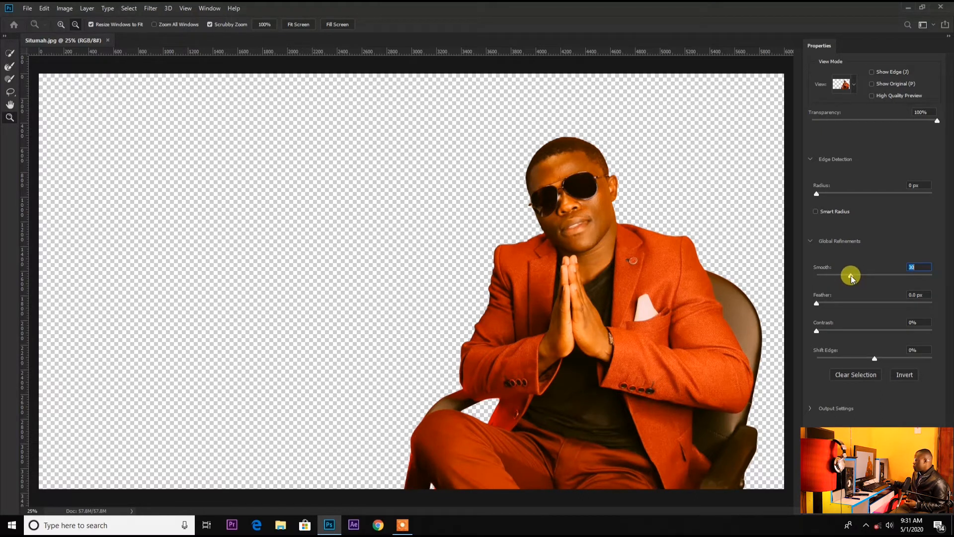
pyautogui.moveTo(816, 304); pyautogui.dragTo(828, 309)
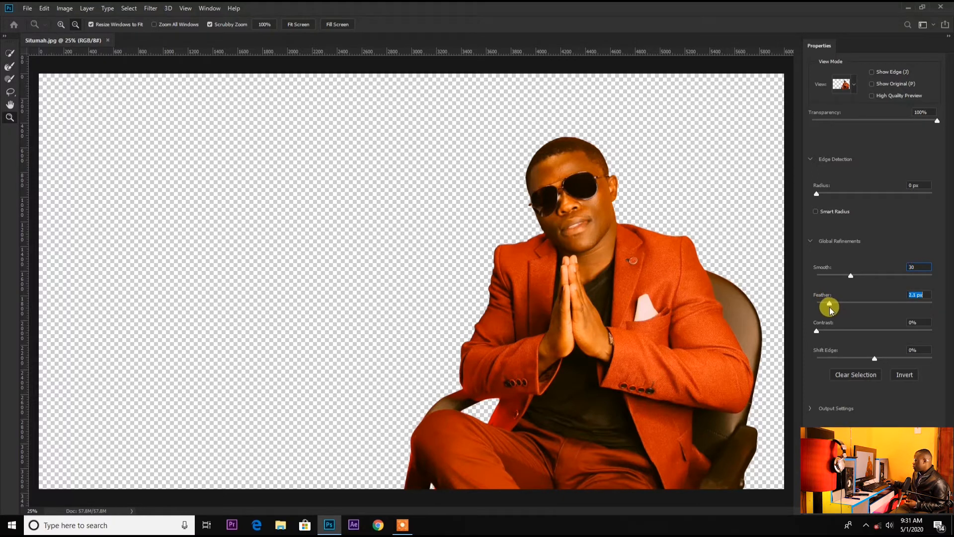
pyautogui.moveTo(818, 330); pyautogui.dragTo(824, 333)
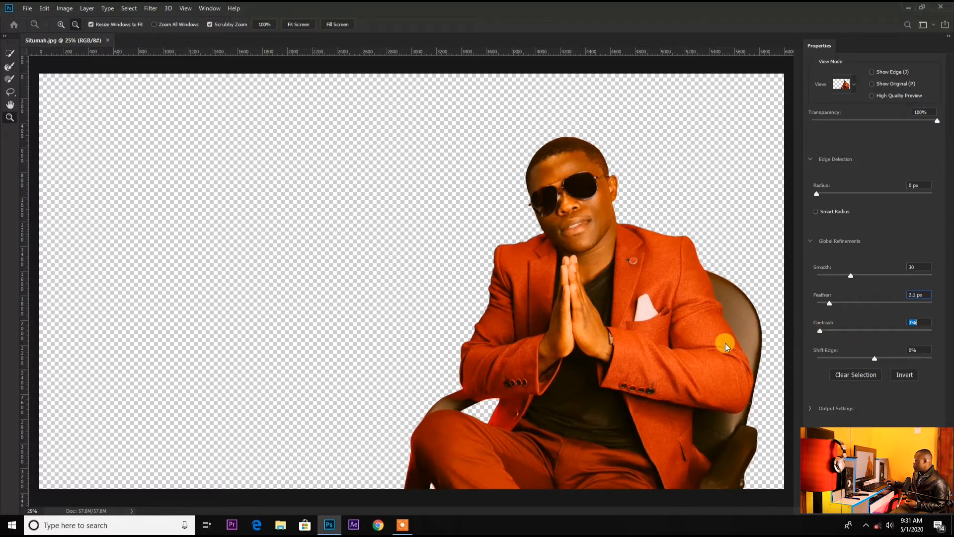
pyautogui.moveTo(878, 362); pyautogui.dragTo(873, 360)
pyautogui.press('Return')
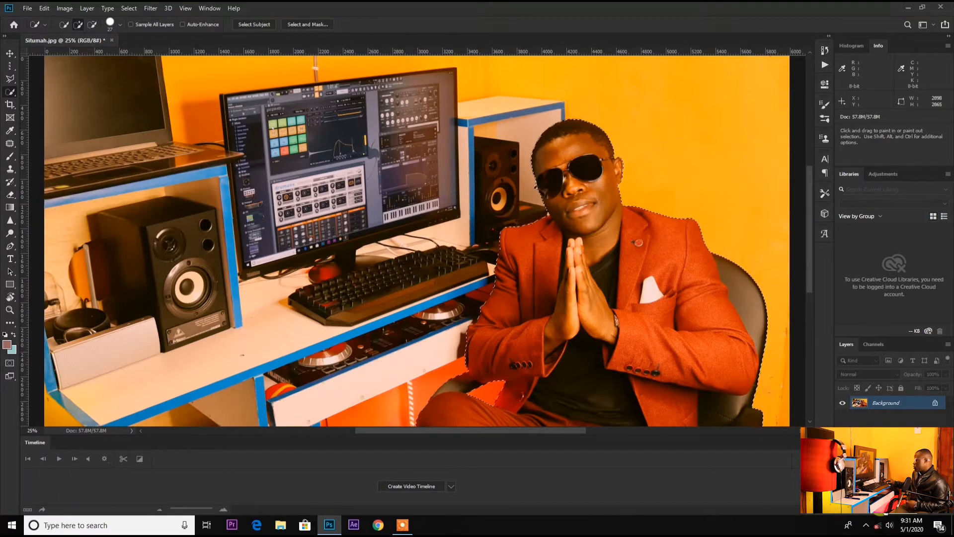
pyautogui.click(883, 509)
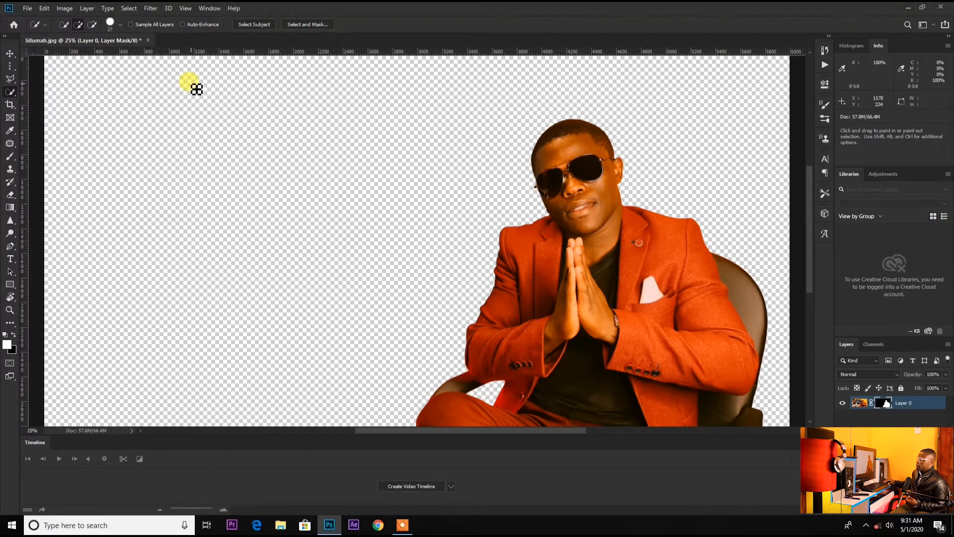
# Move the cut-out man toward the centre of the canvas
pyautogui.click(10, 53)
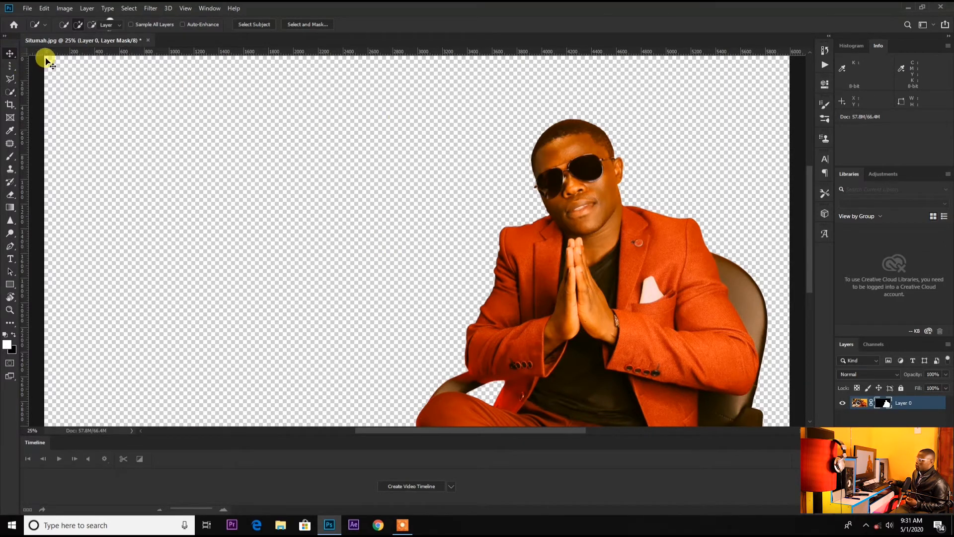
pyautogui.moveTo(598, 280); pyautogui.dragTo(454, 234)
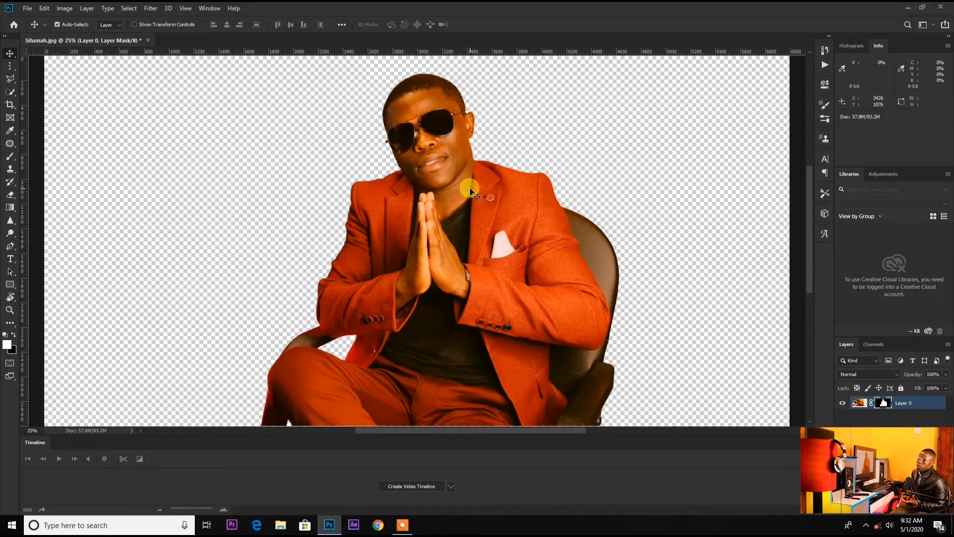
pyautogui.moveTo(455, 210)
pyautogui.mouseDown()
pyautogui.moveTo(463, 217)
pyautogui.moveTo(438, 217)
pyautogui.mouseUp()
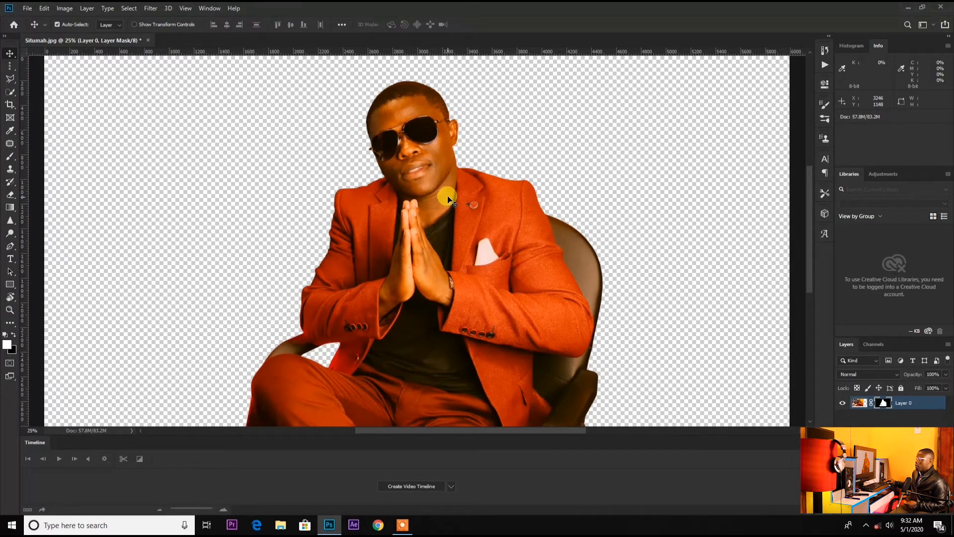
# Save a copy as Situmah.png in PNG format in the colstar studio folder, replacing the existing file
pyautogui.click(27, 8)
pyautogui.click(61, 119)
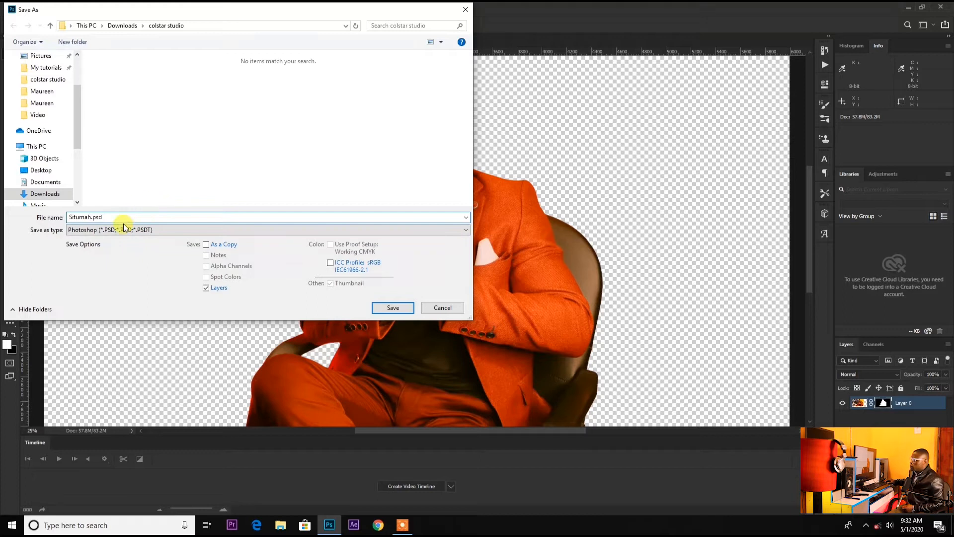
pyautogui.click(176, 232)
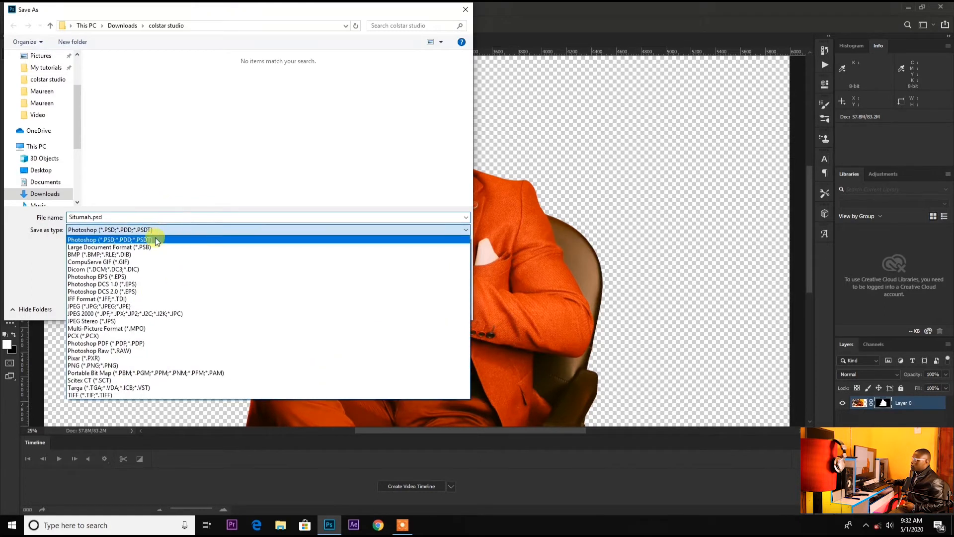
pyautogui.click(119, 365)
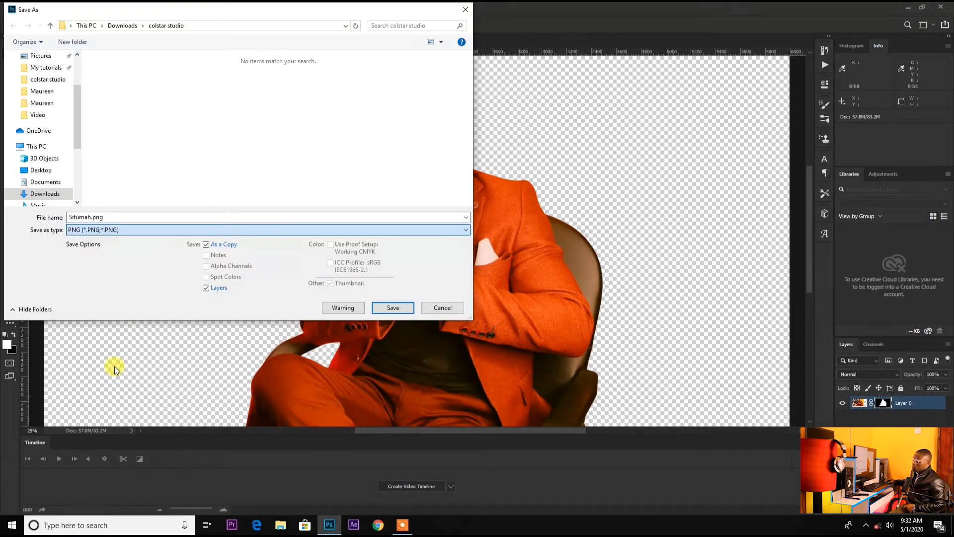
pyautogui.click(392, 308)
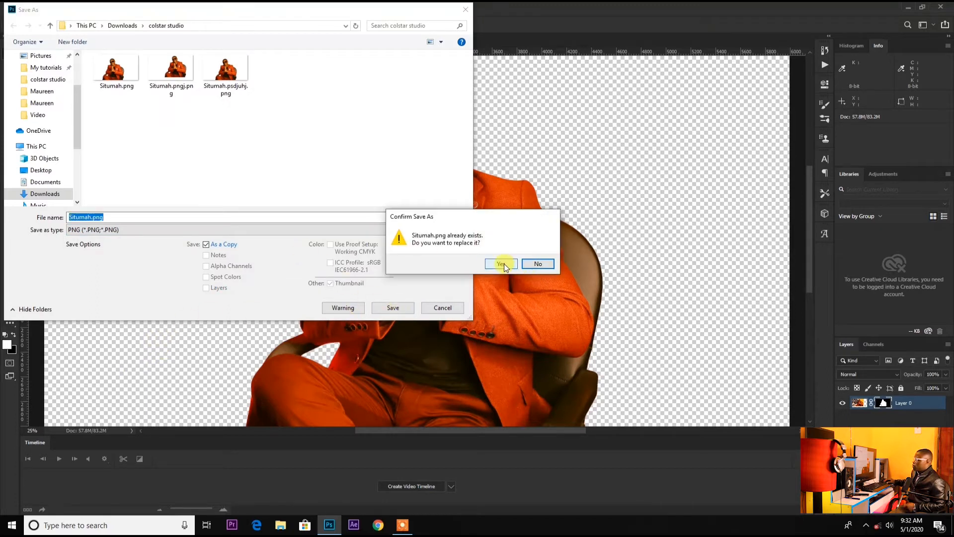
pyautogui.click(500, 264)
pyautogui.click(532, 157)
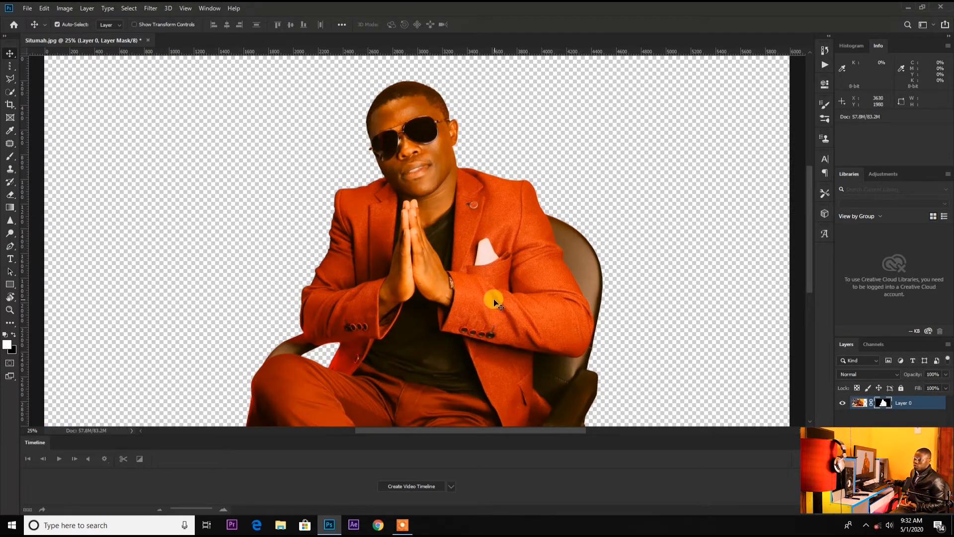
pyautogui.moveTo(470, 265); pyautogui.dragTo(475, 262)
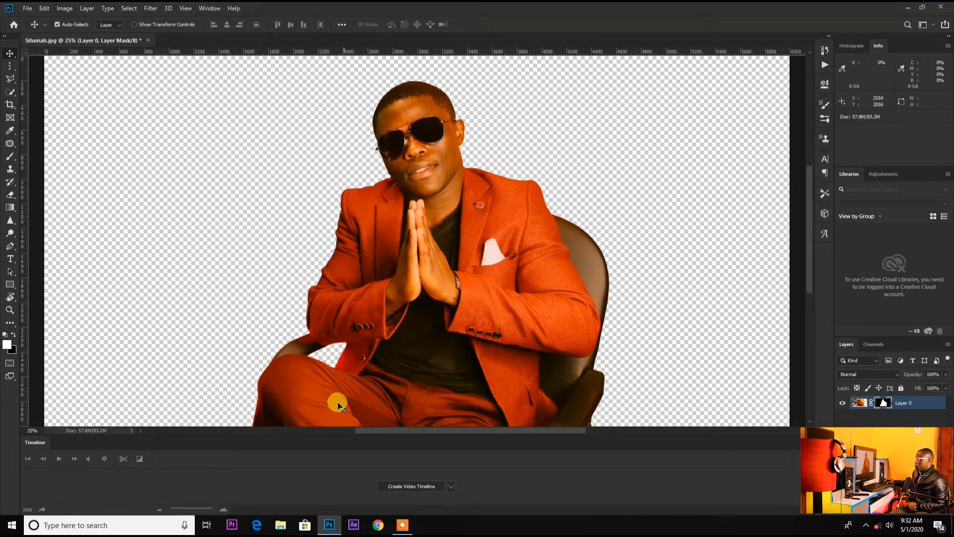
# Switch to File Explorer and browse the Downloads folder
pyautogui.click(281, 525)
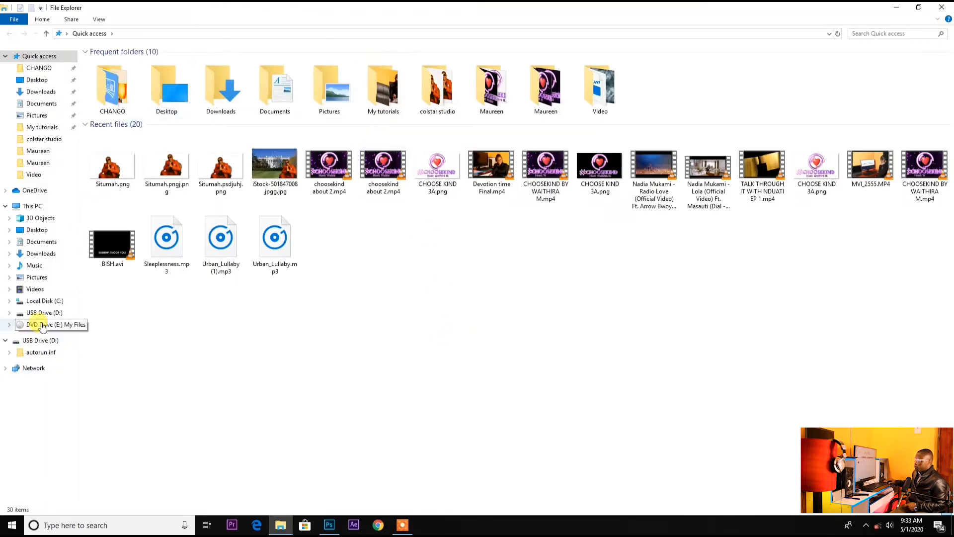
pyautogui.click(40, 253)
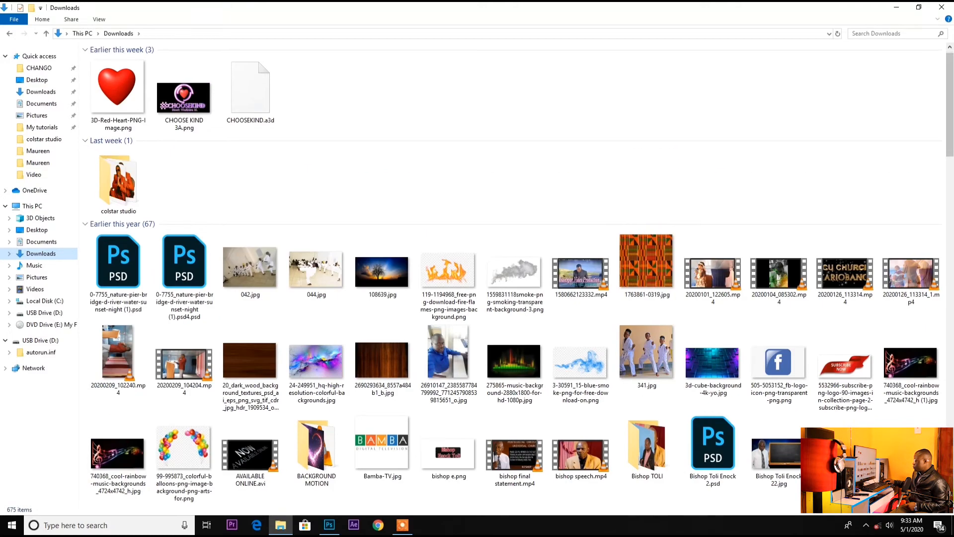
pyautogui.scroll(-5, 834, 413)
pyautogui.scroll(-20, 833, 413)
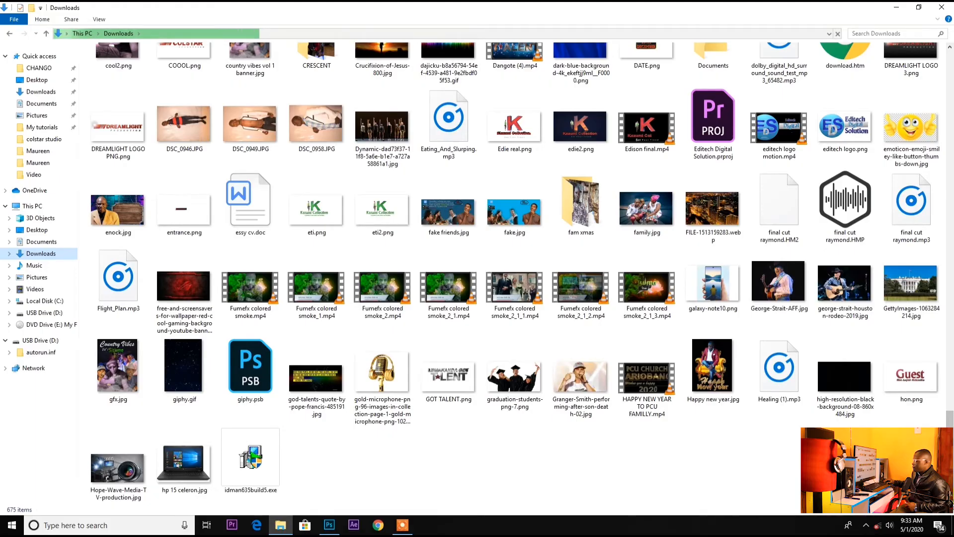
# Open the stage-lights photo Wolfgang-Gartner-2.jpg from the Downloads folder in Photoshop
pyautogui.scroll(3, 833, 413)
pyautogui.scroll(-5, 833, 413)
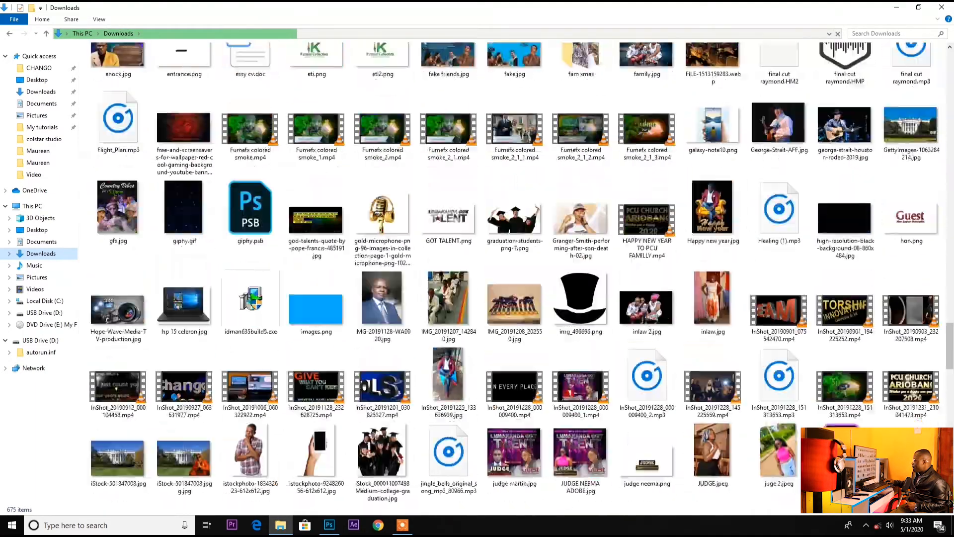
pyautogui.scroll(-15, 514, 279)
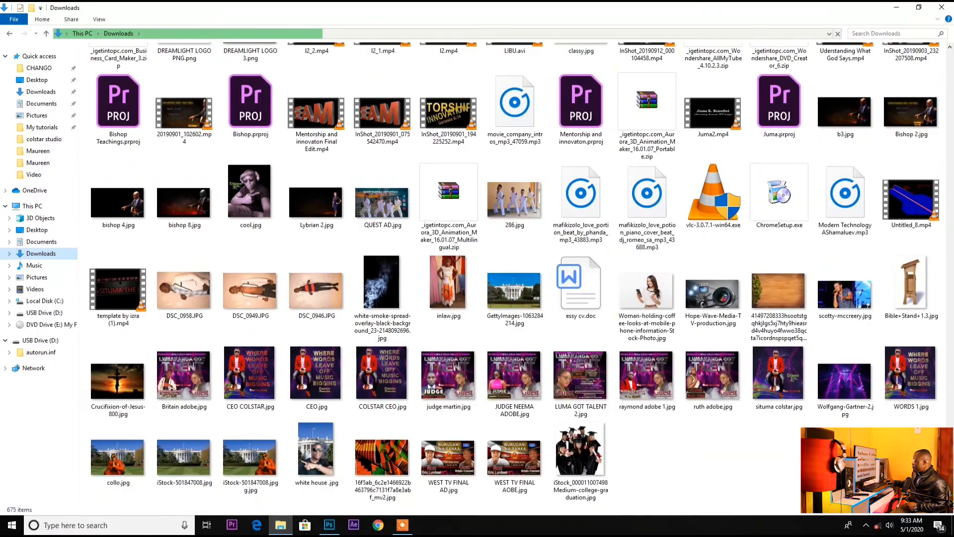
pyautogui.moveTo(845, 385); pyautogui.dragTo(904, 395)
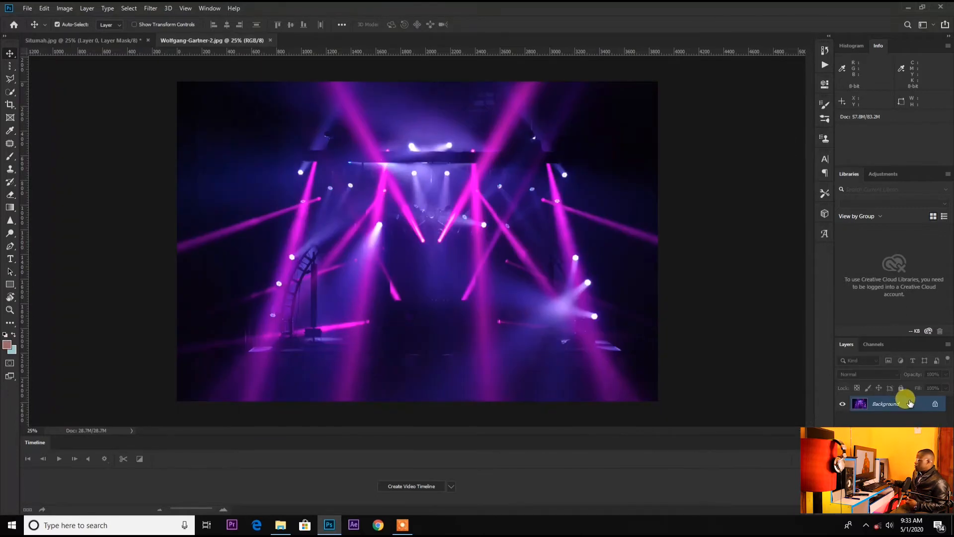
# Bring the cut-out man from Situmah.jpg into the stage-lights image and position him in the centre
pyautogui.click(106, 40)
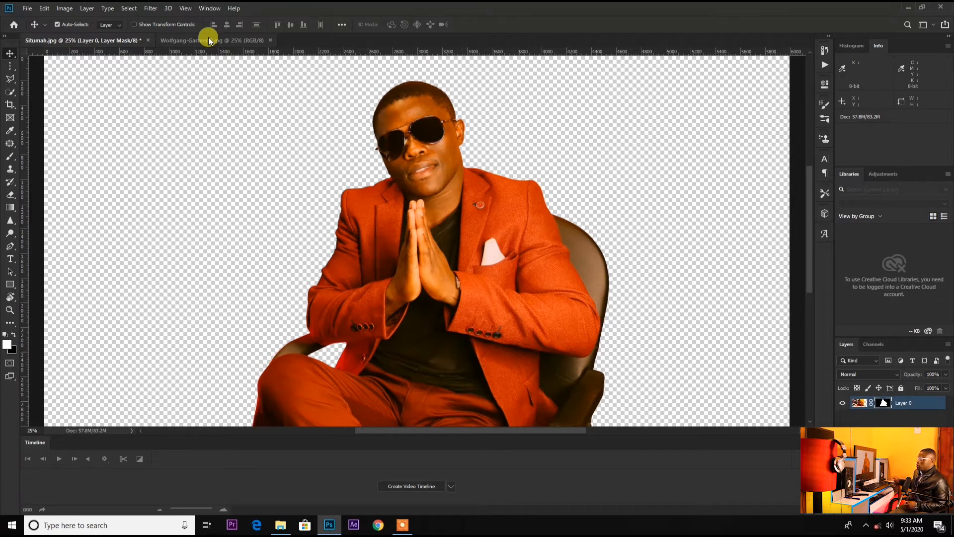
pyautogui.click(207, 37)
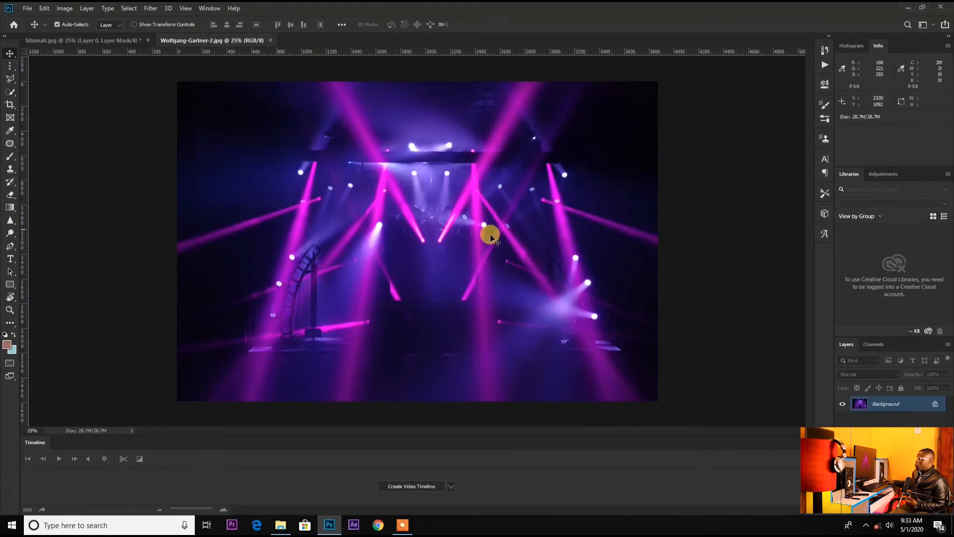
pyautogui.click(88, 42)
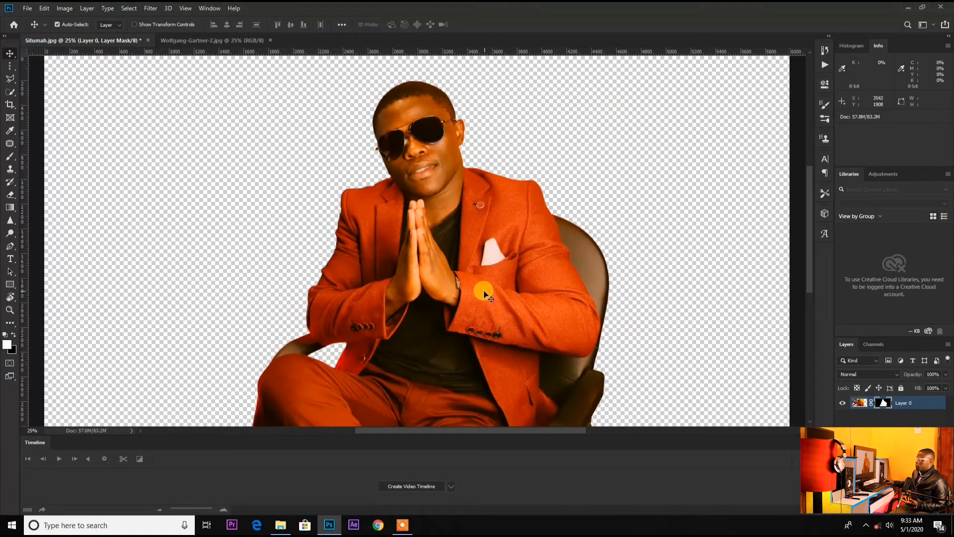
pyautogui.click(9, 56)
pyautogui.click(213, 38)
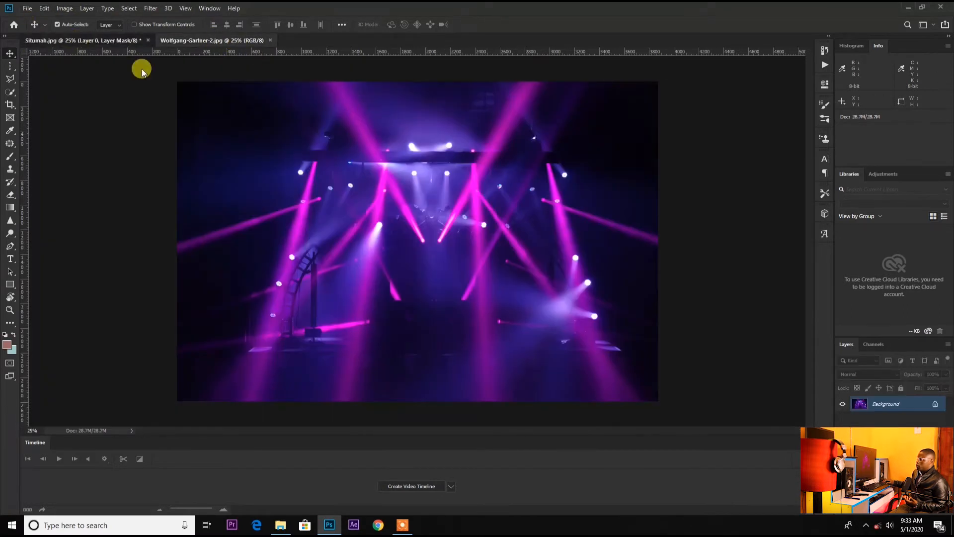
pyautogui.click(117, 41)
pyautogui.moveTo(431, 246); pyautogui.dragTo(443, 283)
pyautogui.moveTo(607, 323); pyautogui.dragTo(371, 260)
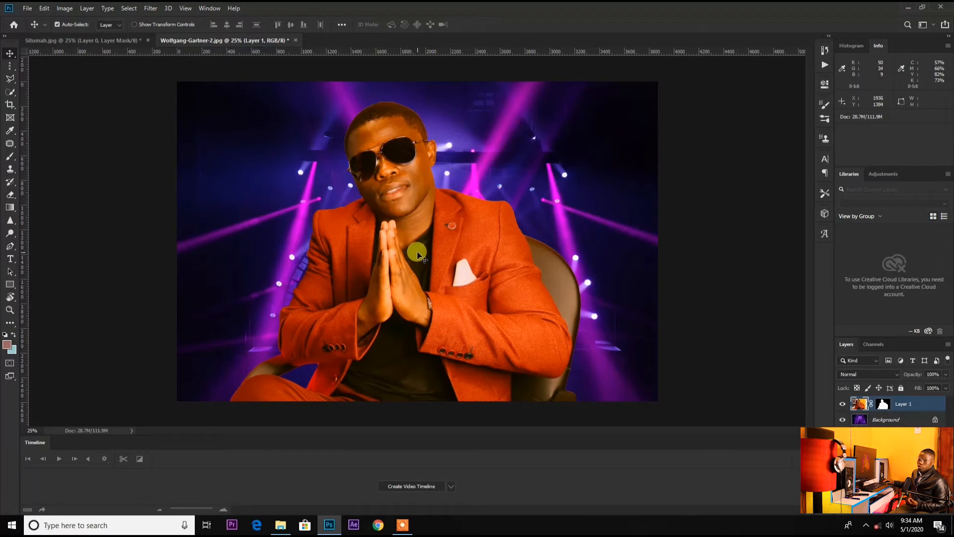
pyautogui.moveTo(486, 311); pyautogui.dragTo(466, 298)
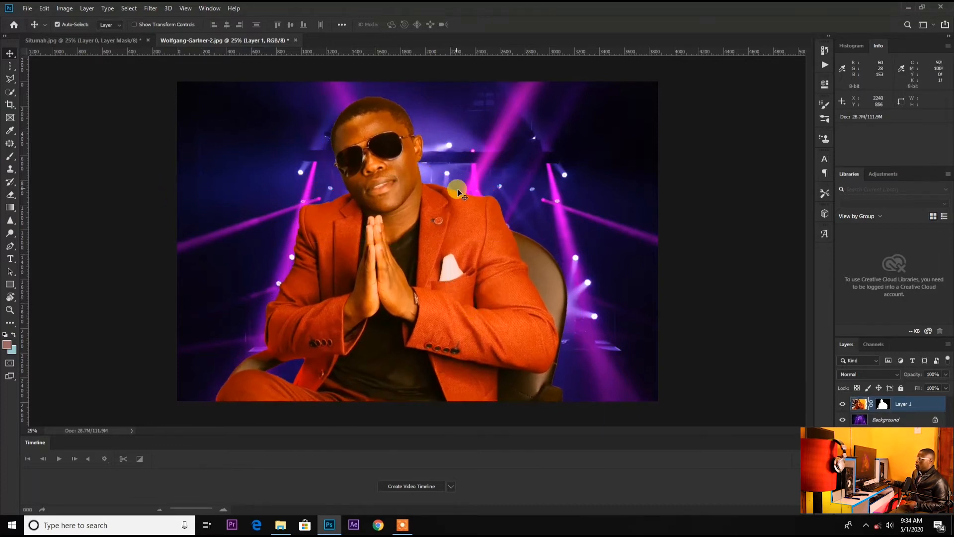
pyautogui.moveTo(469, 262); pyautogui.dragTo(416, 236)
# Scale the man down to about 69% with Transform Scale and centre him on the stage
pyautogui.click(44, 9)
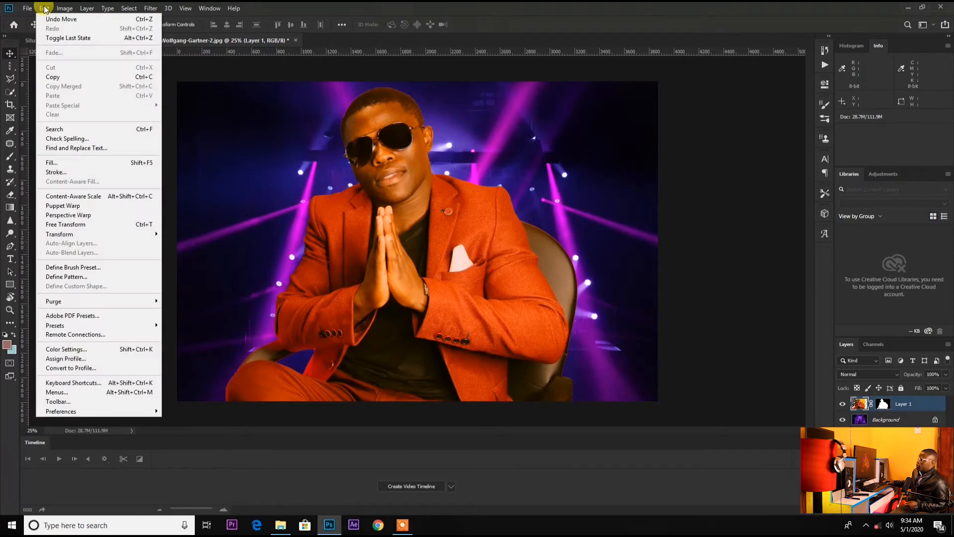
pyautogui.moveTo(97, 235)
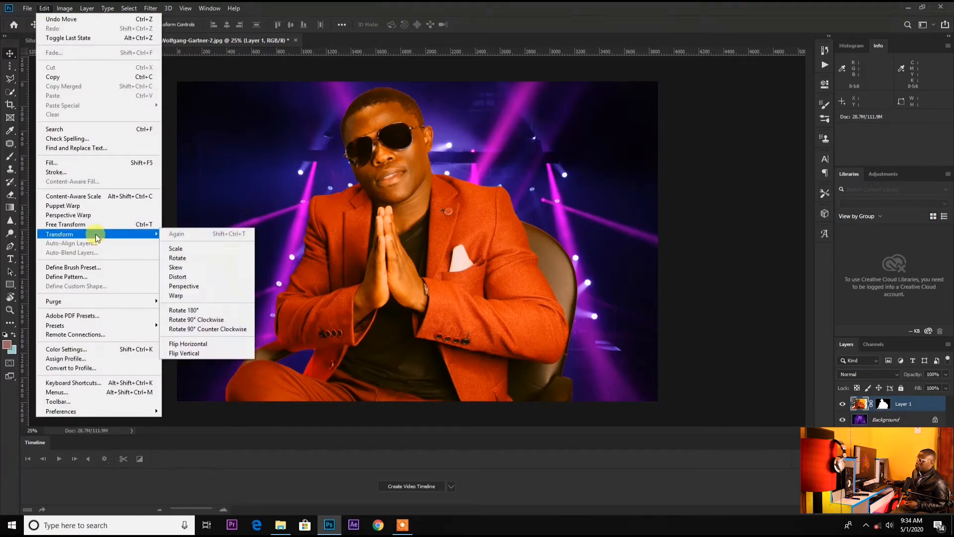
pyautogui.click(201, 250)
pyautogui.moveTo(492, 355); pyautogui.dragTo(495, 305)
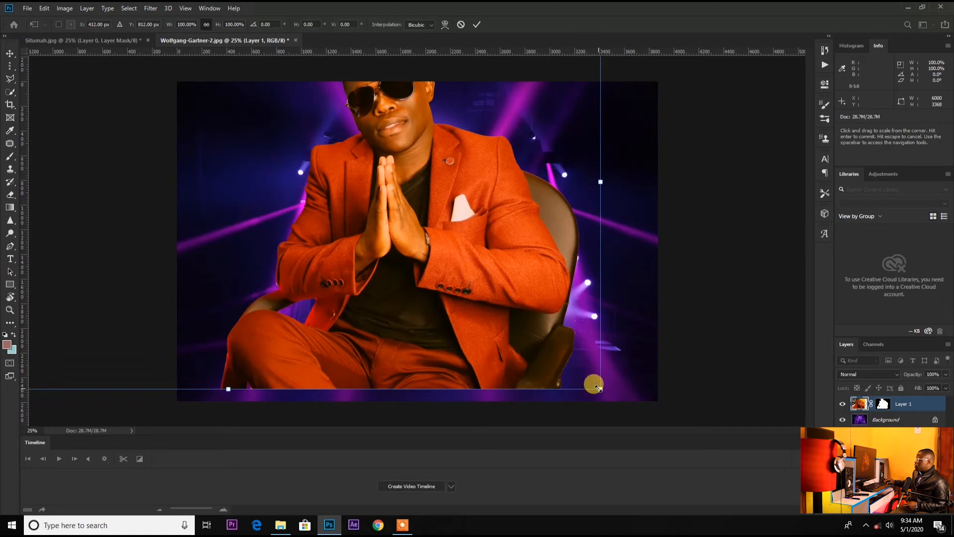
pyautogui.moveTo(600, 388); pyautogui.dragTo(400, 210)
pyautogui.moveTo(251, 122); pyautogui.dragTo(419, 258)
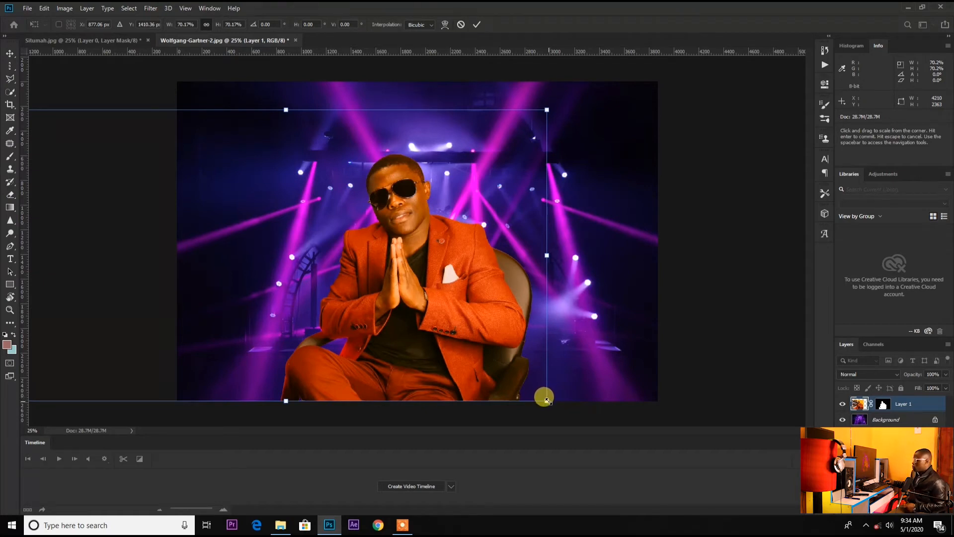
pyautogui.moveTo(416, 305); pyautogui.dragTo(442, 304)
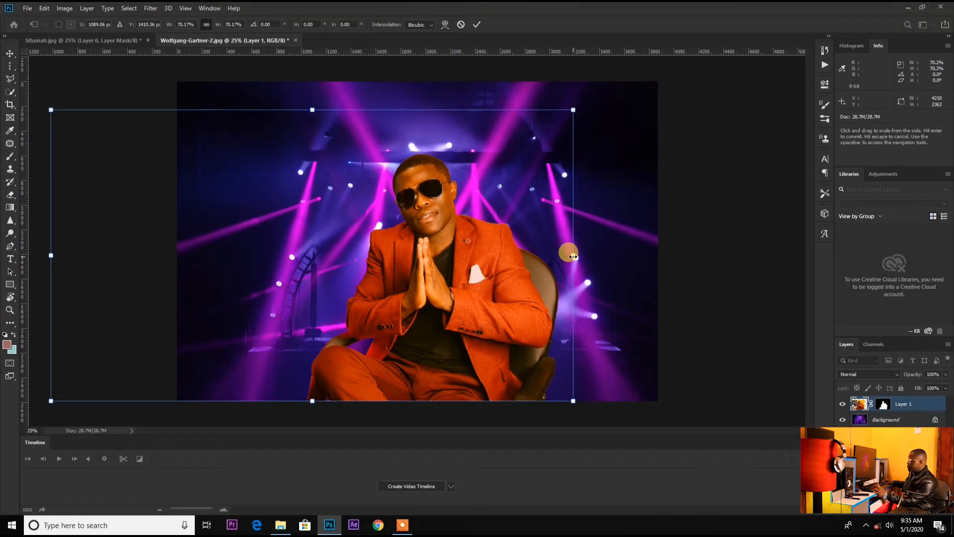
pyautogui.moveTo(573, 257)
pyautogui.mouseDown()
pyautogui.moveTo(634, 269)
pyautogui.moveTo(616, 261)
pyautogui.moveTo(562, 266)
pyautogui.mouseUp()
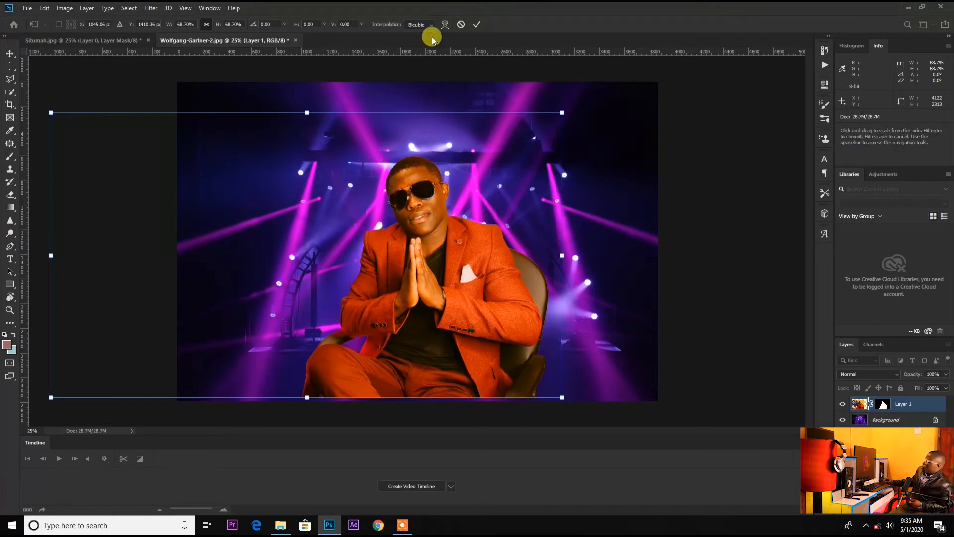
pyautogui.click(477, 24)
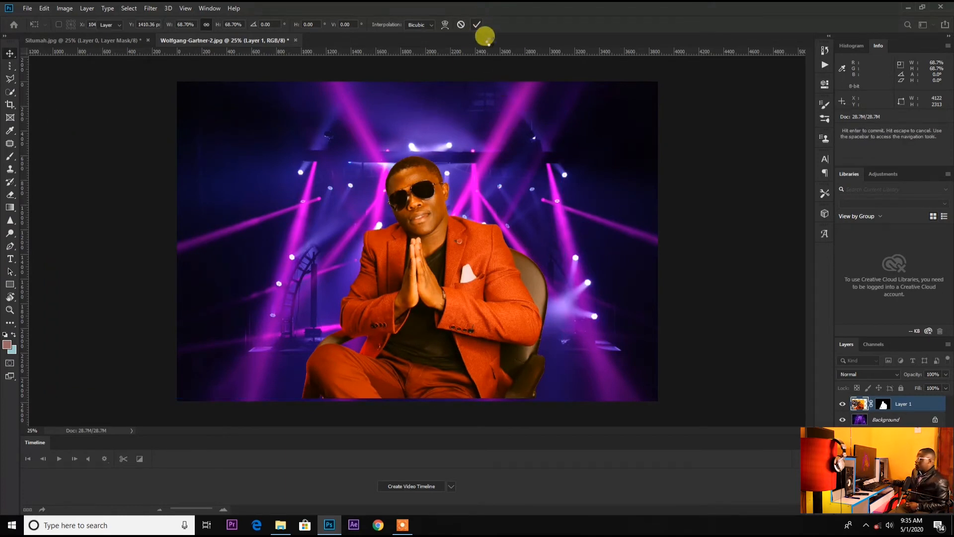
pyautogui.moveTo(470, 267); pyautogui.dragTo(436, 272)
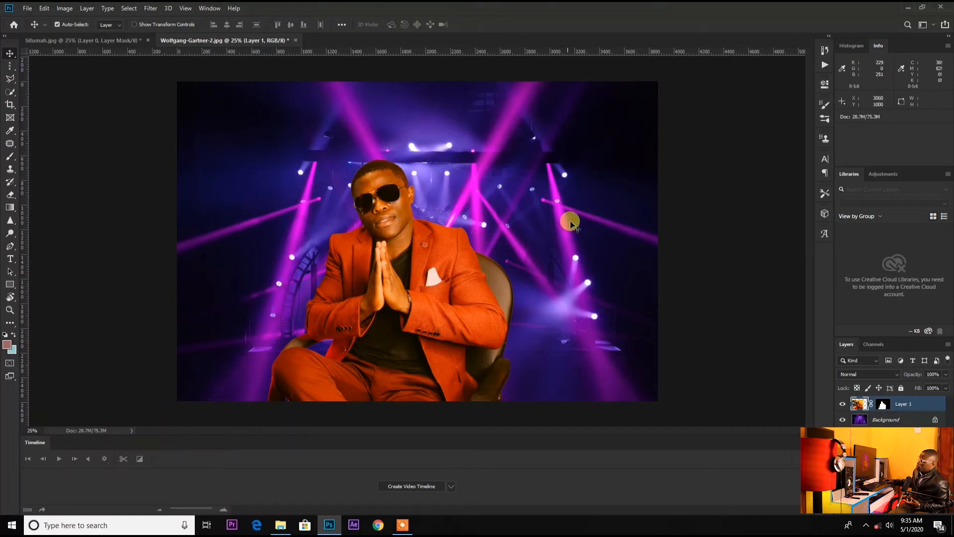
pyautogui.click(601, 231)
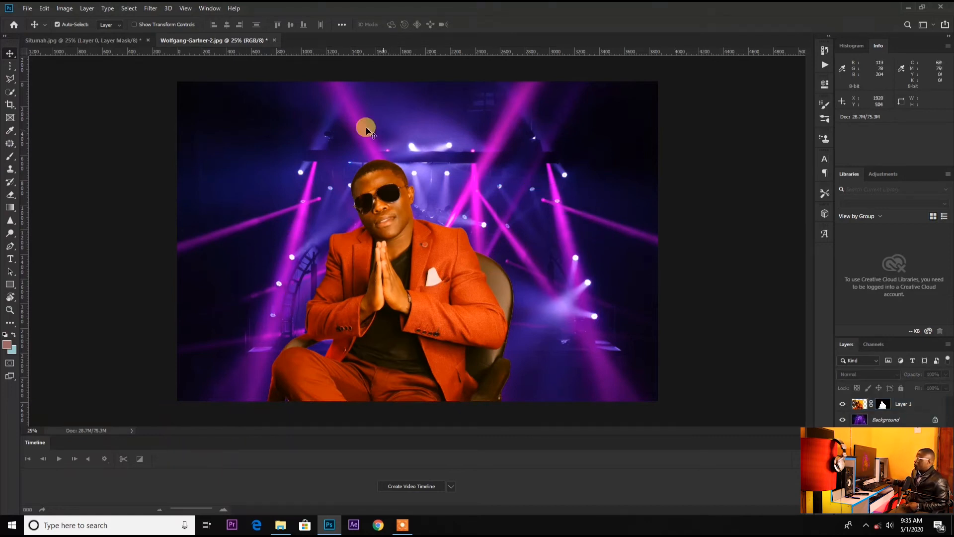
# Crop the stage composition to a portrait frame about 2040 px wide around the man, nudging him slightly left
pyautogui.click(10, 104)
pyautogui.moveTo(177, 241); pyautogui.dragTo(194, 241)
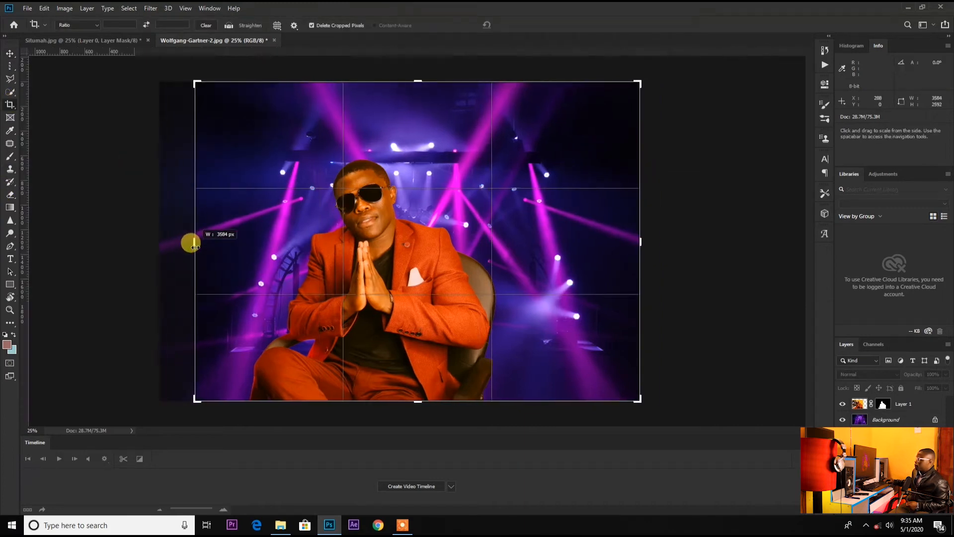
pyautogui.moveTo(638, 241); pyautogui.dragTo(503, 243)
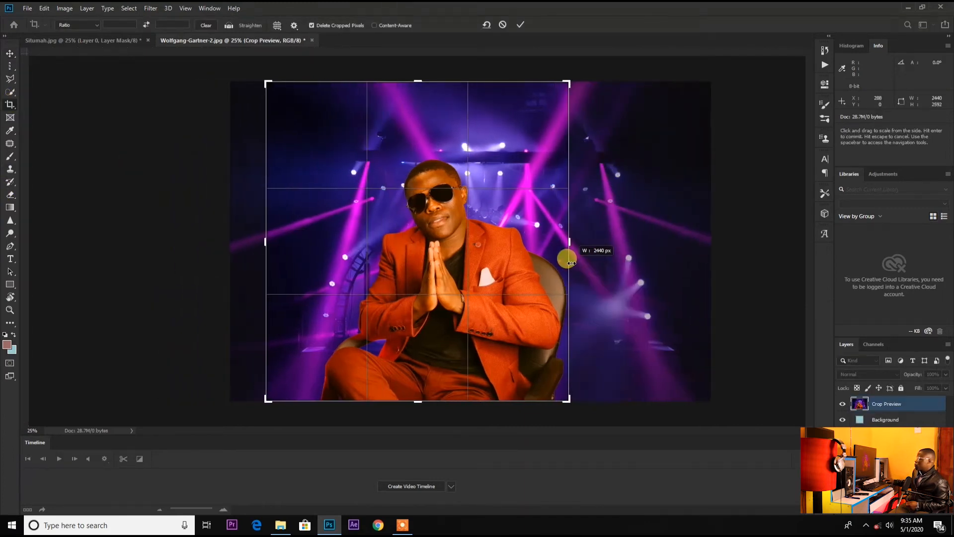
pyautogui.moveTo(264, 242); pyautogui.dragTo(288, 241)
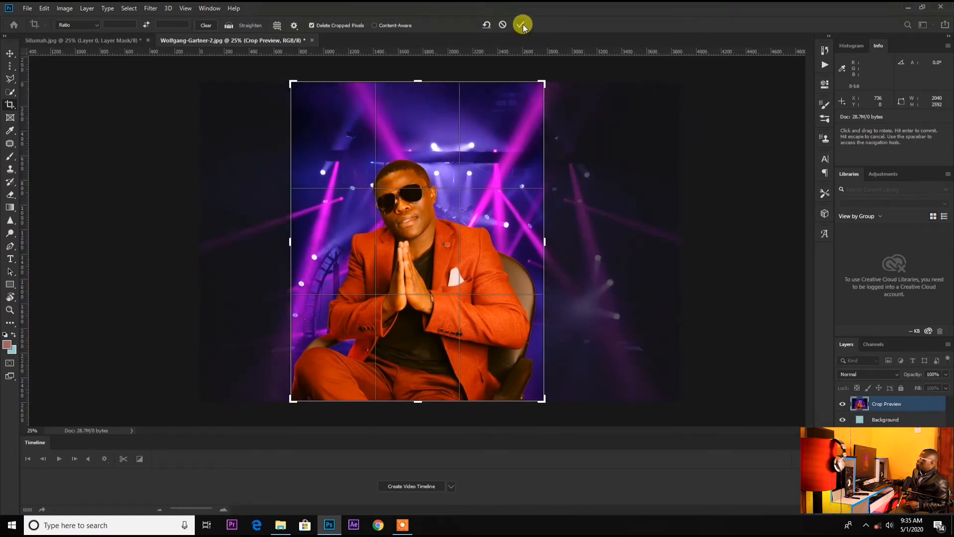
pyautogui.click(522, 24)
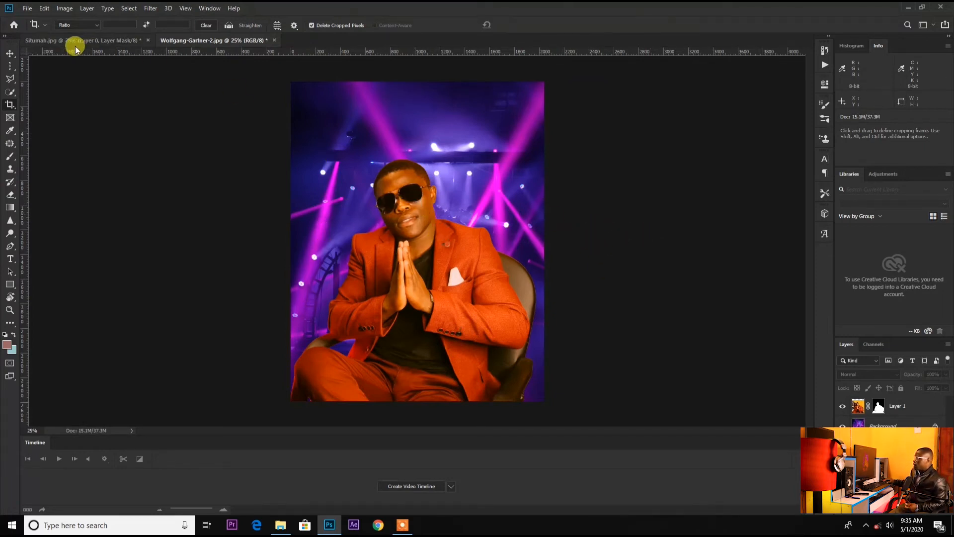
pyautogui.click(10, 53)
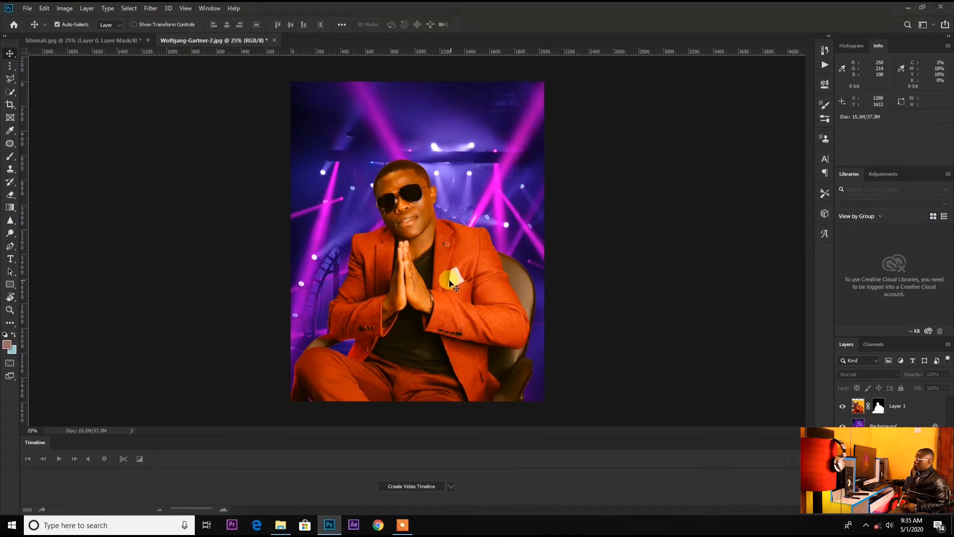
pyautogui.moveTo(432, 303)
pyautogui.mouseDown()
pyautogui.moveTo(445, 274)
pyautogui.moveTo(428, 303)
pyautogui.mouseUp()
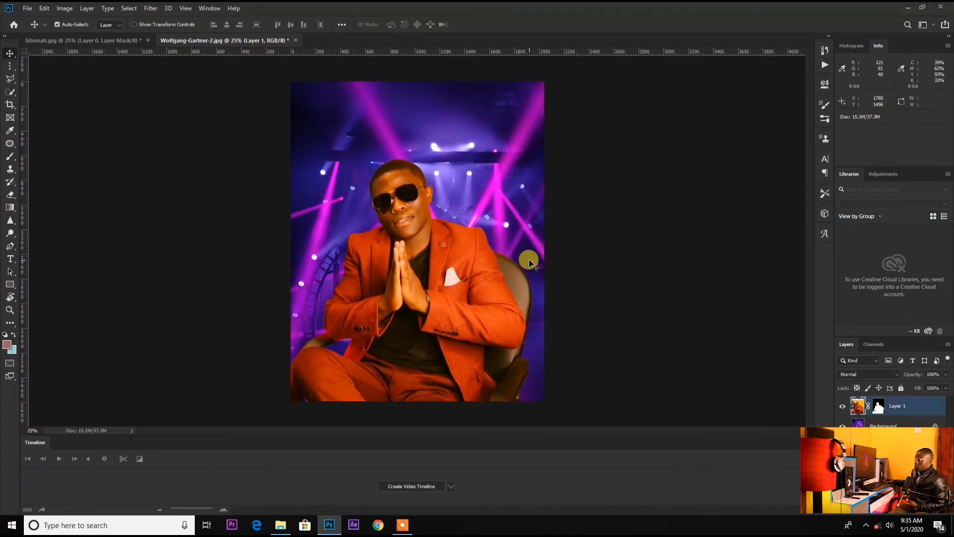
# Open the White House photo iStock-501847008.jpg from the Downloads folder in Photoshop
pyautogui.click(29, 8)
pyautogui.click(239, 117)
pyautogui.click(281, 525)
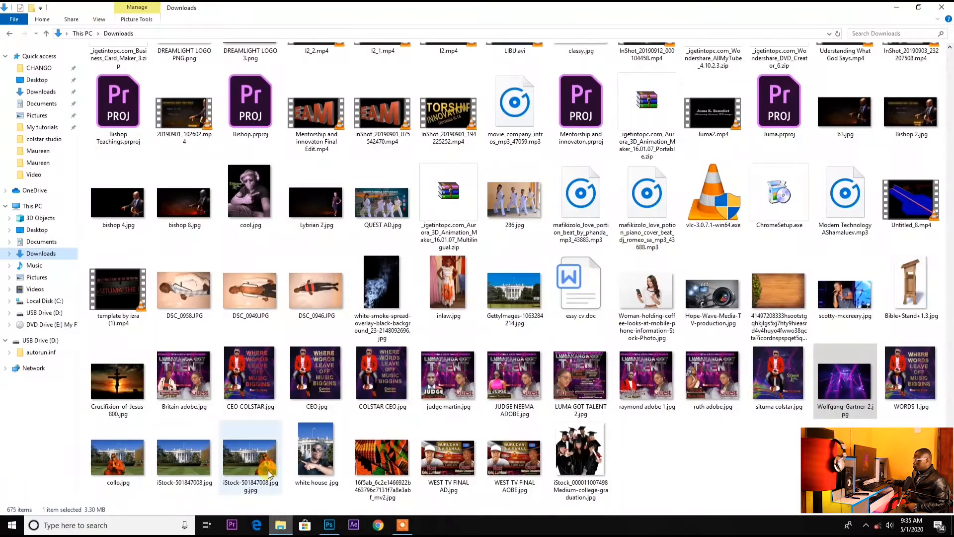
pyautogui.moveTo(181, 460); pyautogui.dragTo(924, 516)
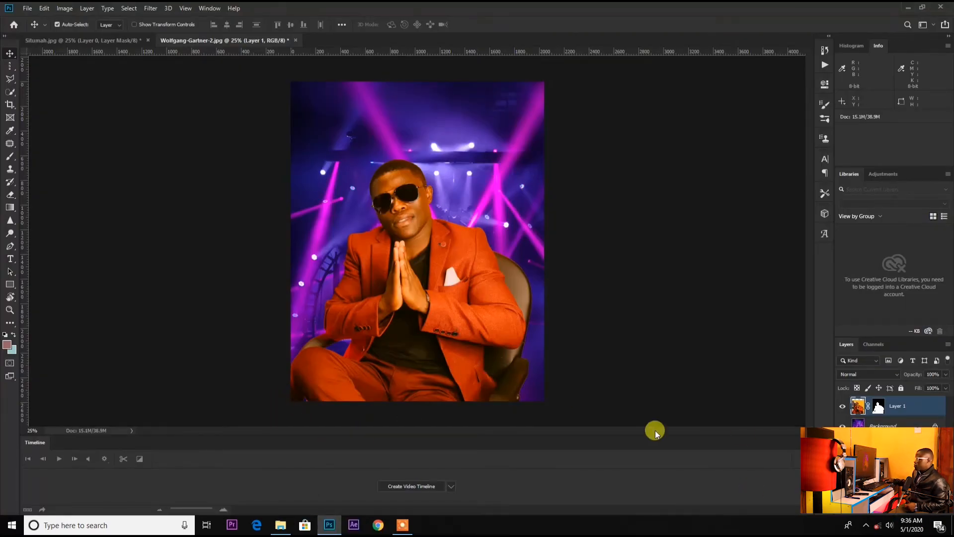
# In Situmah.jpg, scale the cut-out man down and move him toward the upper middle of the canvas
pyautogui.click(102, 43)
pyautogui.moveTo(452, 285); pyautogui.dragTo(428, 237)
pyautogui.click(44, 8)
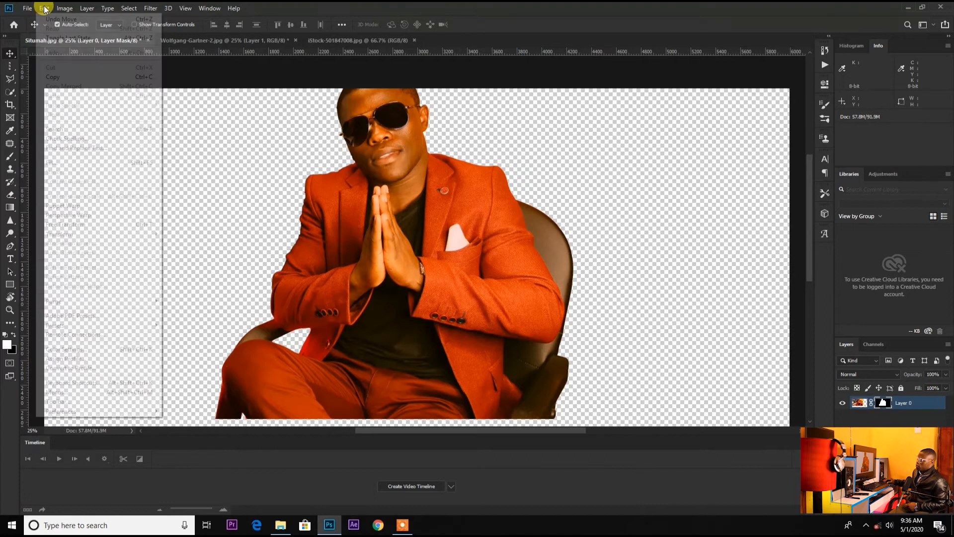
pyautogui.moveTo(71, 237)
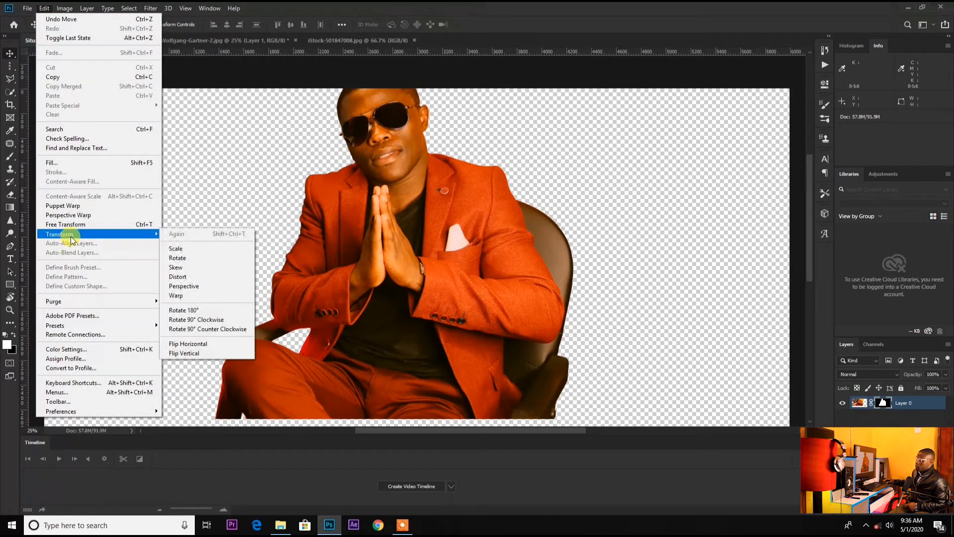
pyautogui.click(192, 249)
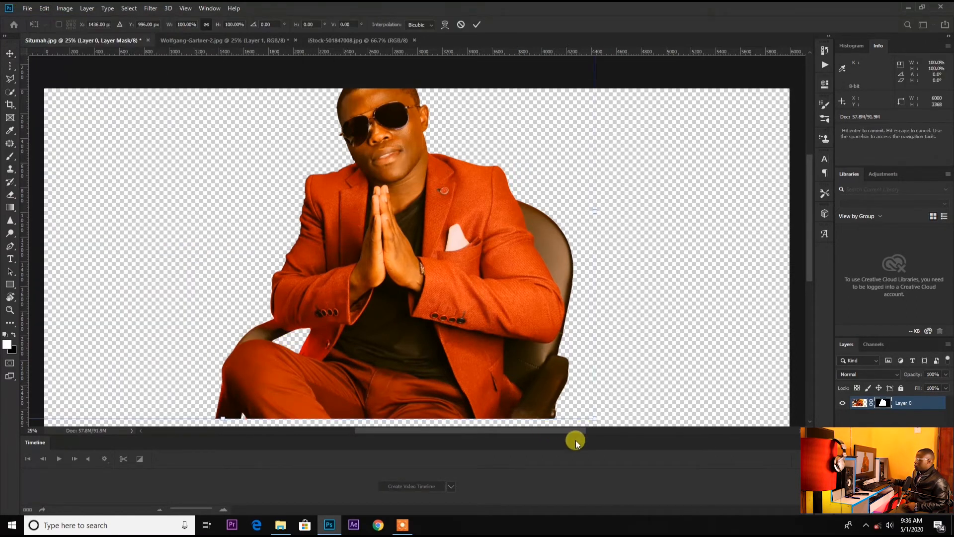
pyautogui.moveTo(592, 417); pyautogui.dragTo(288, 145)
pyautogui.moveTo(158, 126); pyautogui.dragTo(376, 174)
pyautogui.click(477, 24)
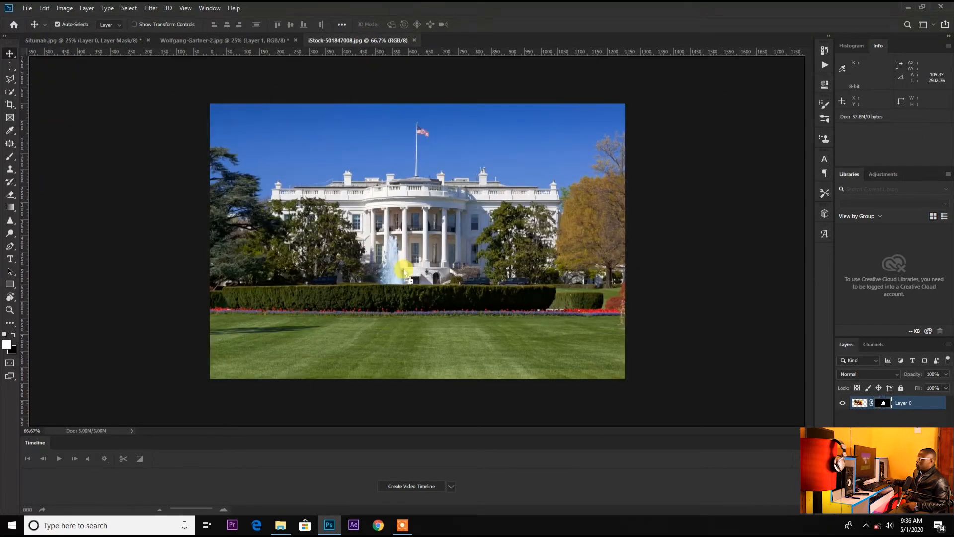
# Bring the cut-out man into the White House image as a new layer
pyautogui.moveTo(404, 272); pyautogui.dragTo(404, 277)
pyautogui.moveTo(609, 316); pyautogui.dragTo(301, 301)
pyautogui.moveTo(374, 219); pyautogui.dragTo(421, 269)
# Scale the man down to about 37% and place him at the lower right, in front of the White House
pyautogui.click(64, 8)
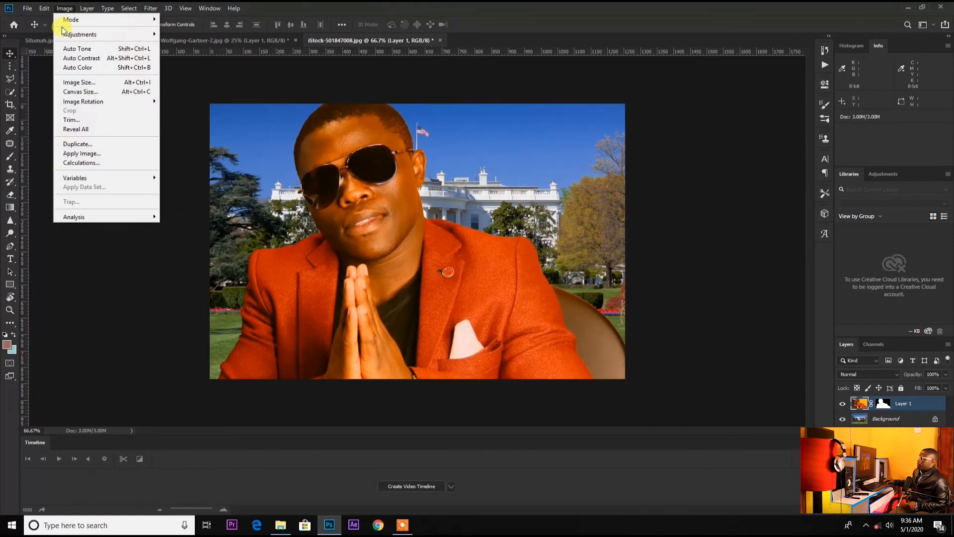
pyautogui.moveTo(45, 8)
pyautogui.moveTo(73, 235)
pyautogui.click(195, 249)
pyautogui.moveTo(523, 319); pyautogui.dragTo(565, 247)
pyautogui.moveTo(558, 348); pyautogui.dragTo(621, 239)
pyautogui.moveTo(721, 360); pyautogui.dragTo(347, 125)
pyautogui.moveTo(255, 121); pyautogui.dragTo(558, 337)
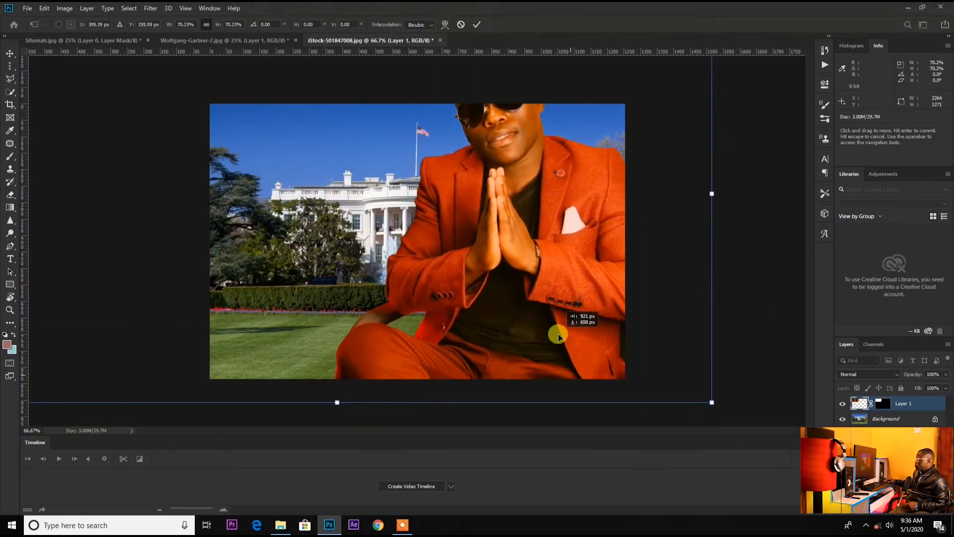
pyautogui.moveTo(712, 402); pyautogui.dragTo(403, 194)
pyautogui.moveTo(278, 127); pyautogui.dragTo(429, 293)
pyautogui.moveTo(545, 386); pyautogui.dragTo(506, 363)
pyautogui.moveTo(395, 262); pyautogui.dragTo(538, 294)
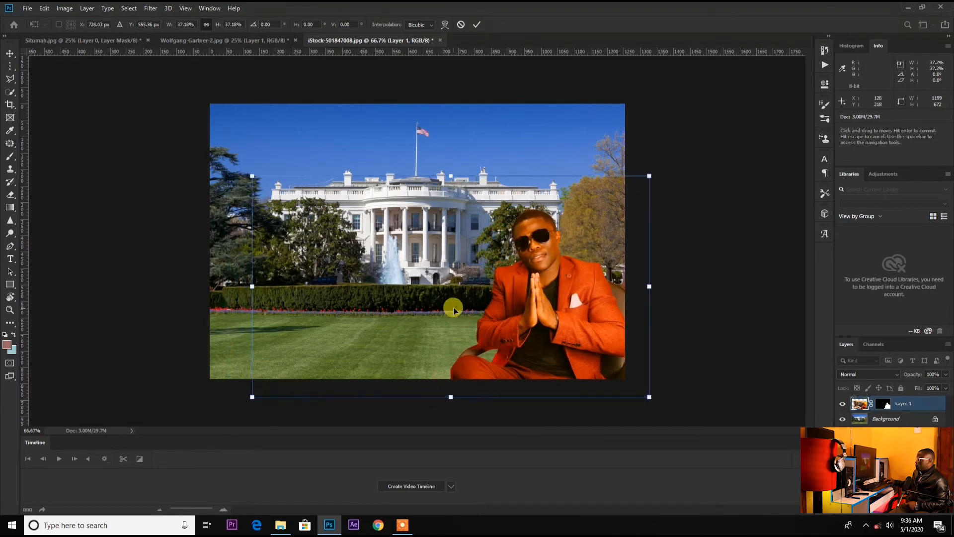
pyautogui.click(477, 24)
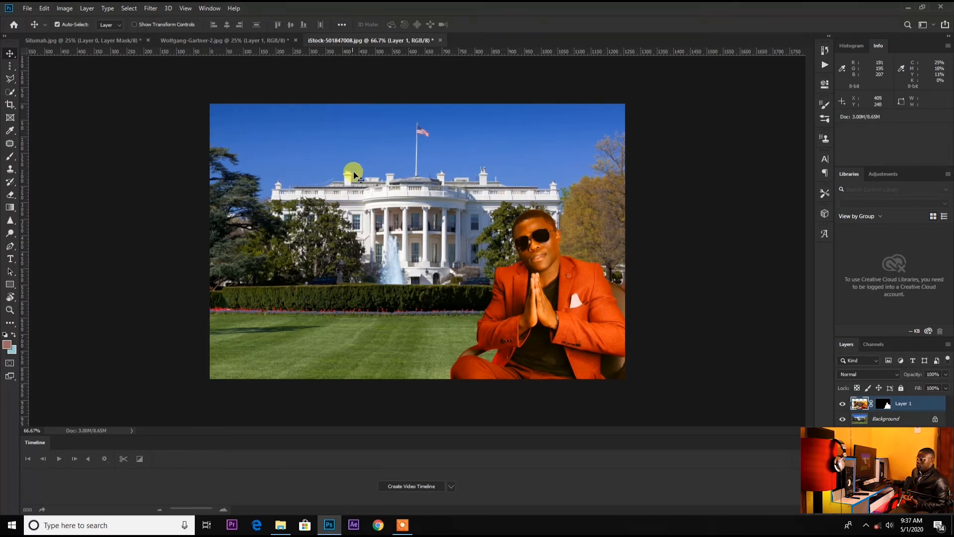
# Start saving the White House composite a copy, choosing JPEG as the file format
pyautogui.click(27, 9)
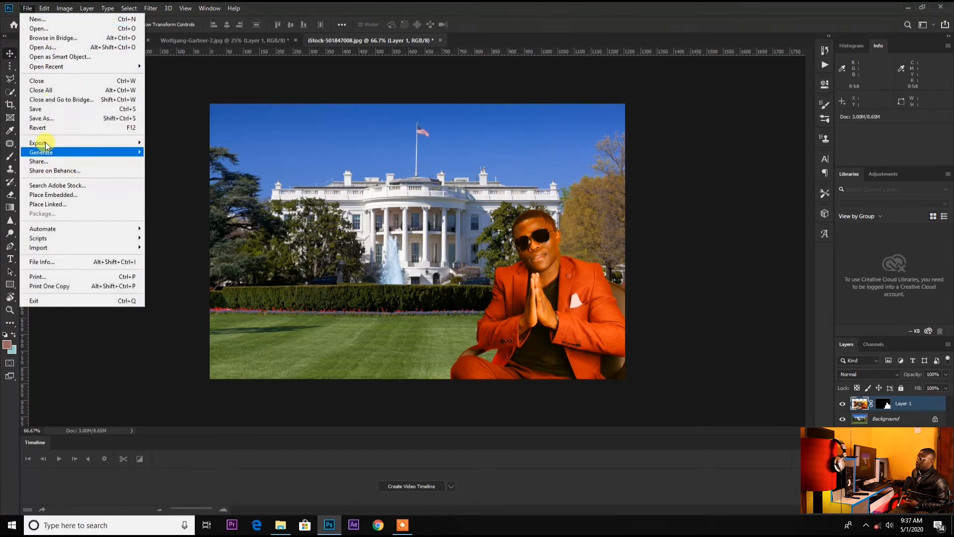
pyautogui.click(51, 118)
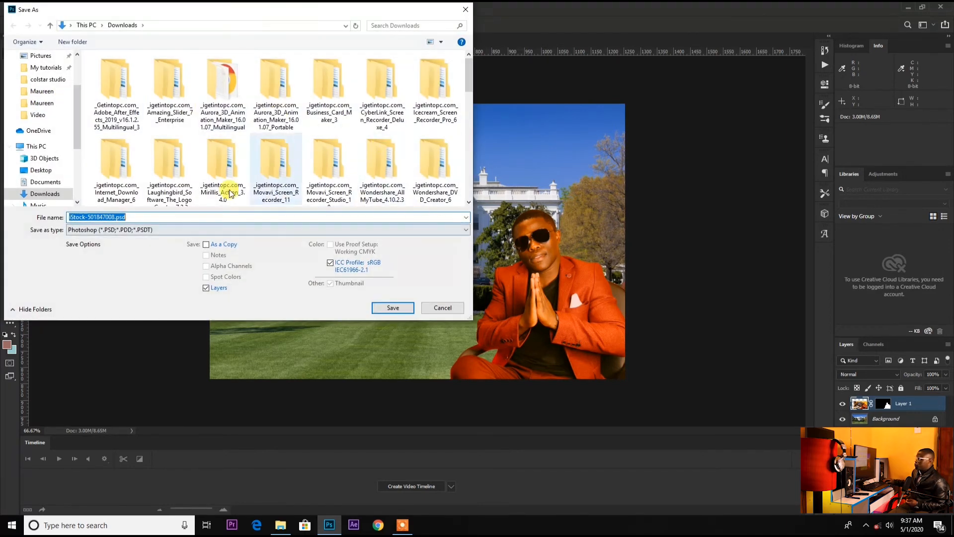
pyautogui.click(189, 233)
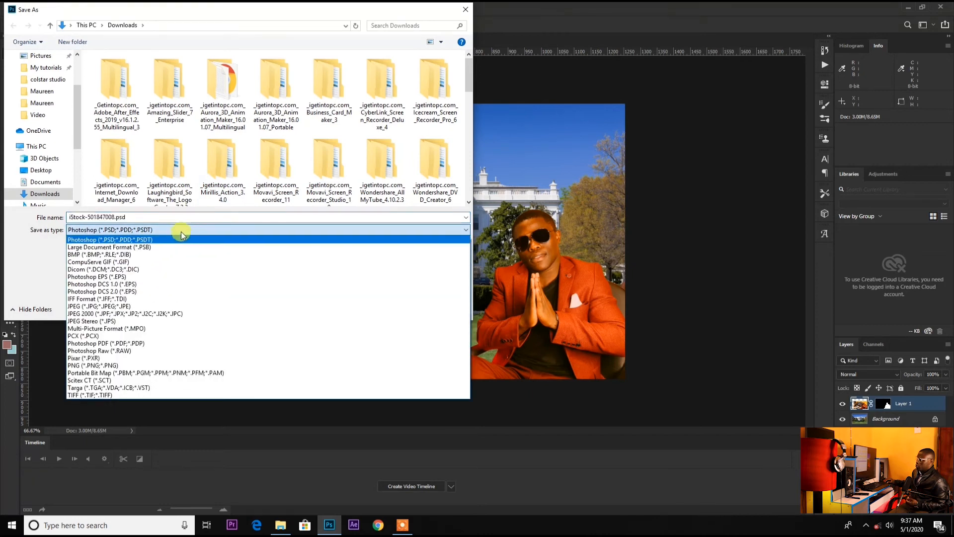
pyautogui.click(118, 366)
pyautogui.click(146, 231)
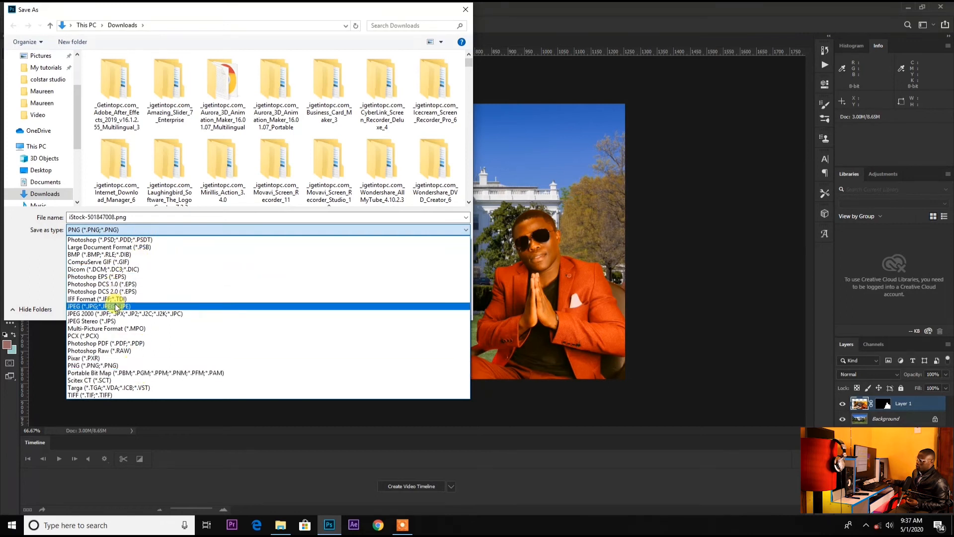
pyautogui.click(116, 307)
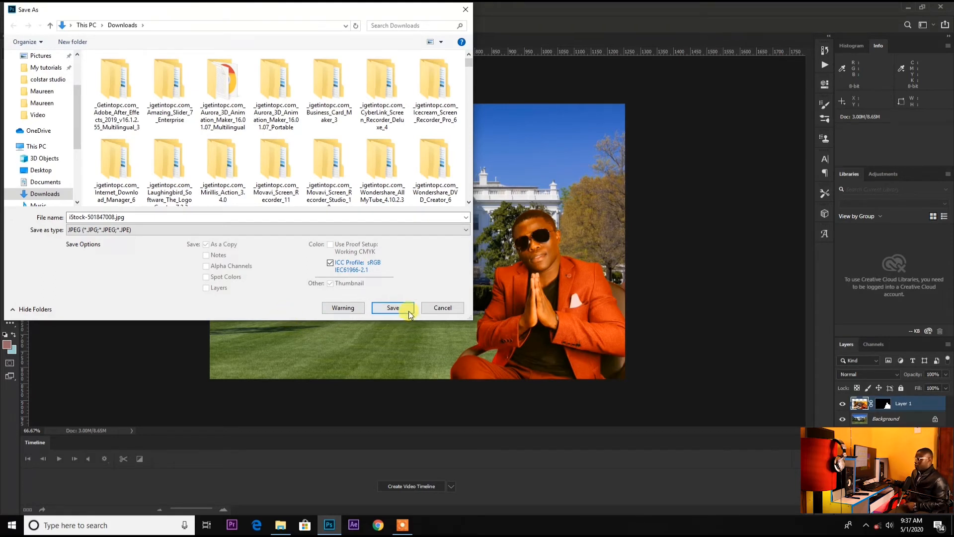
# Name the file yhgy7y in Downloads and save it as a JPEG at Maximum quality 12
pyautogui.click(171, 216)
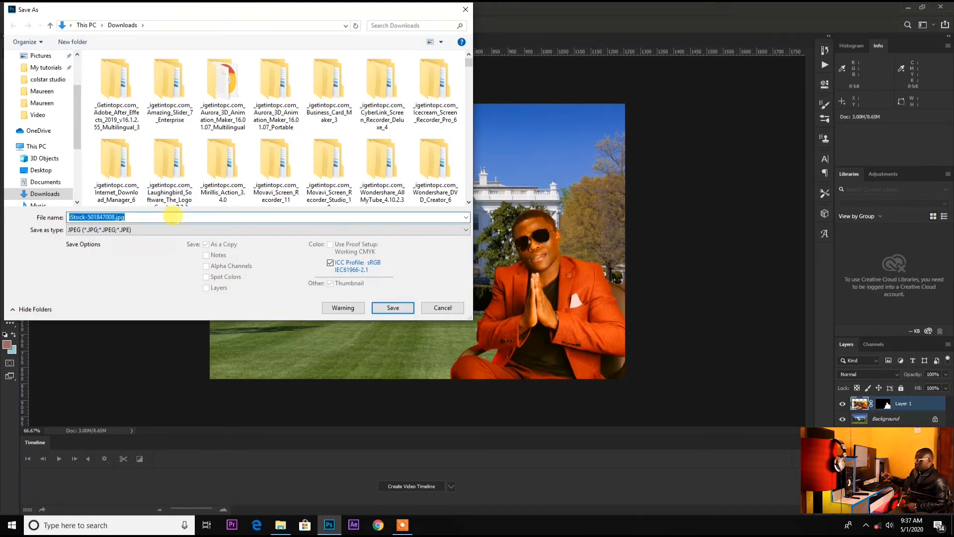
pyautogui.write('yhgy7y')
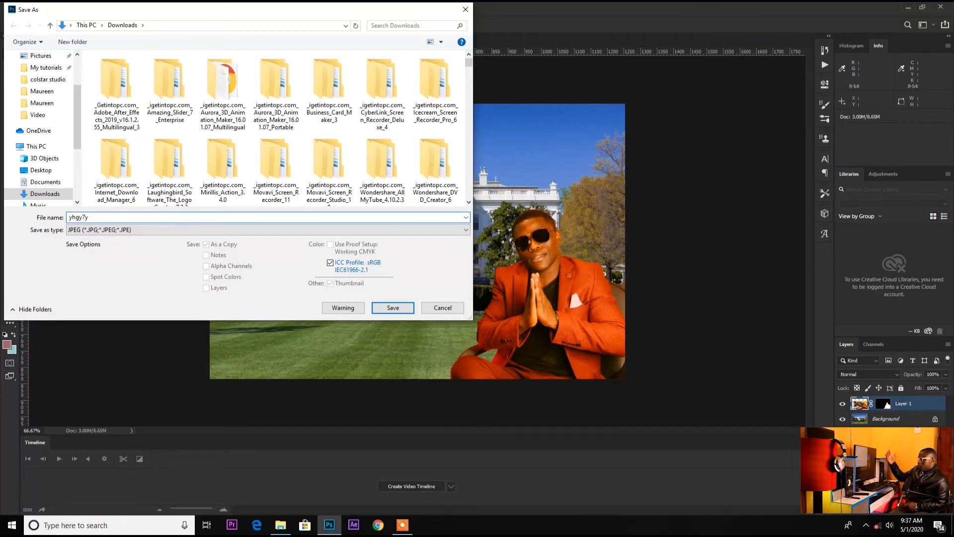
pyautogui.click(394, 307)
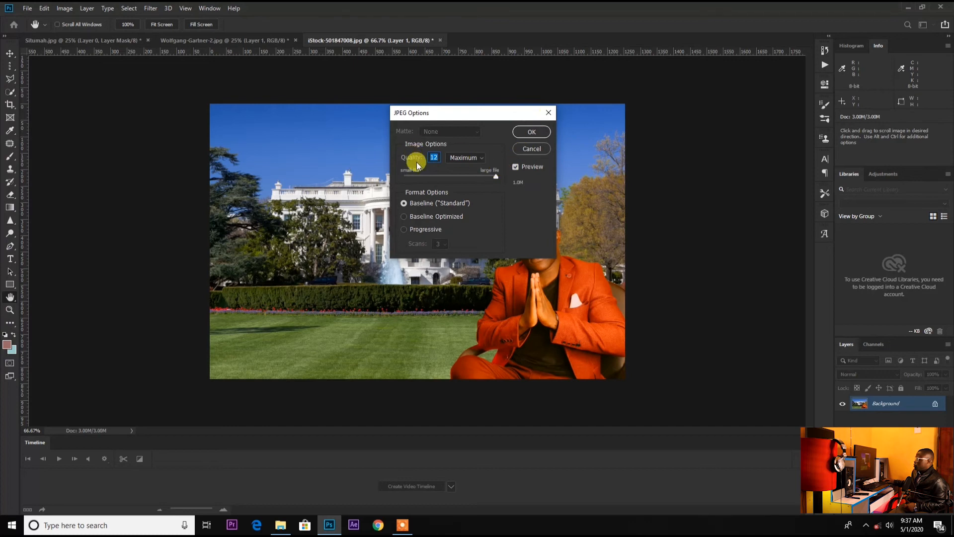
pyautogui.click(532, 133)
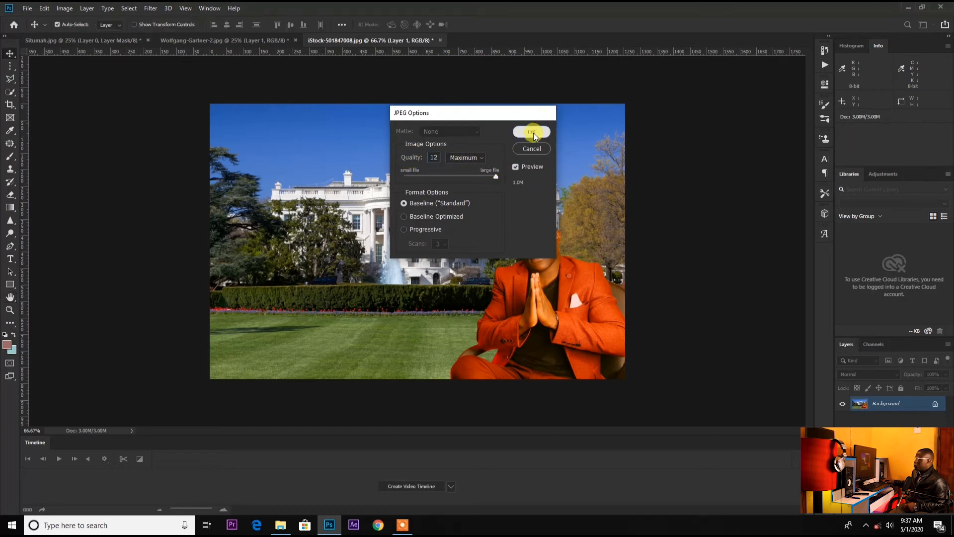